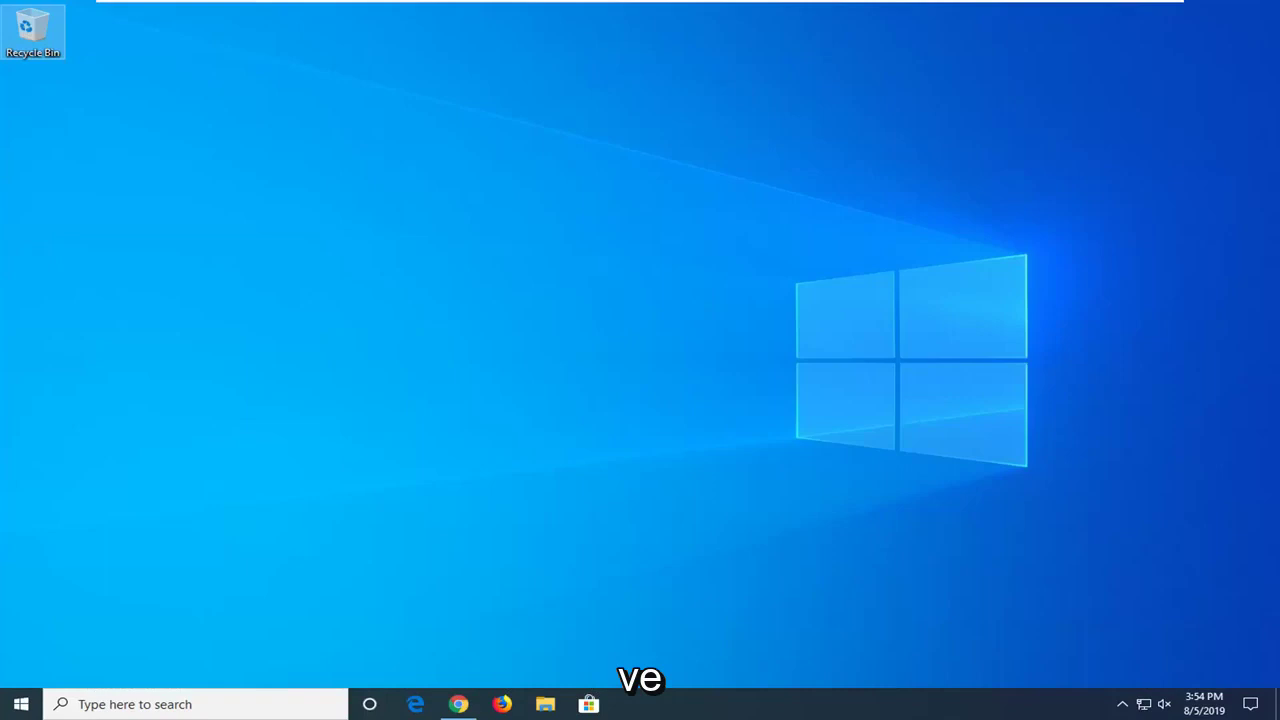
# Step: Search the Start menu for 'services' and launch the Services console
pyautogui.press('super')
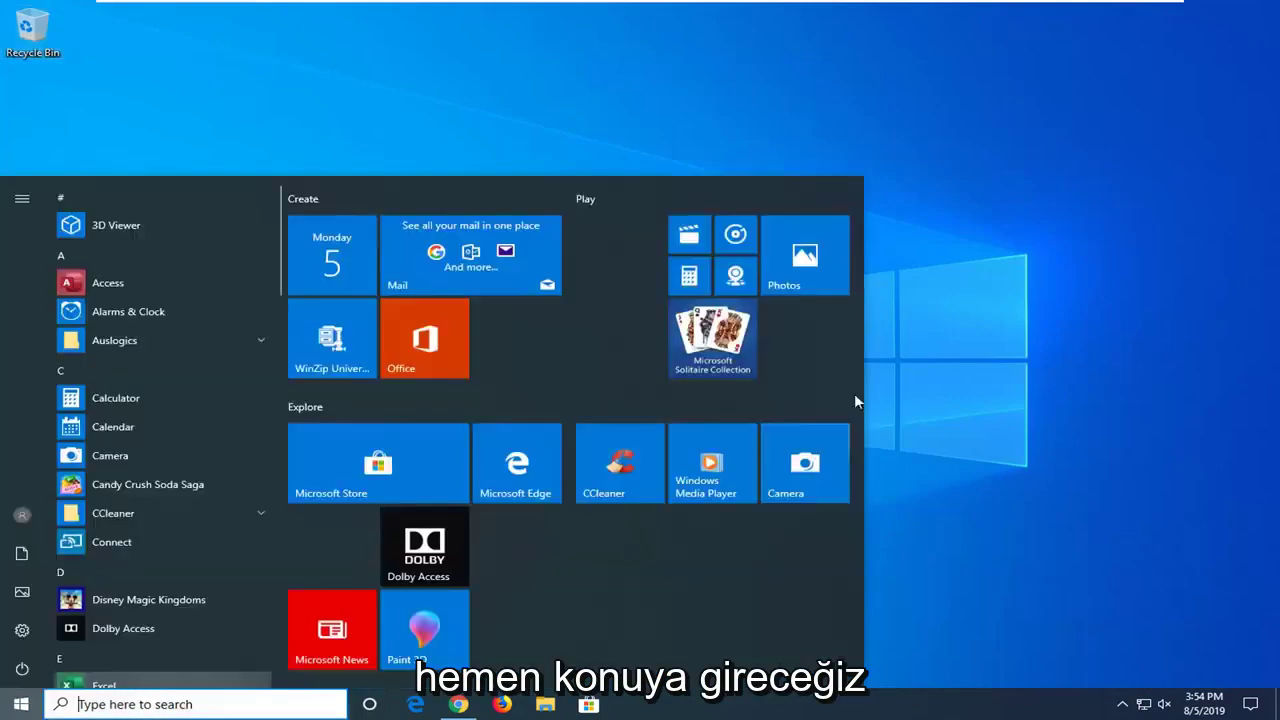
pyautogui.click(991, 315)
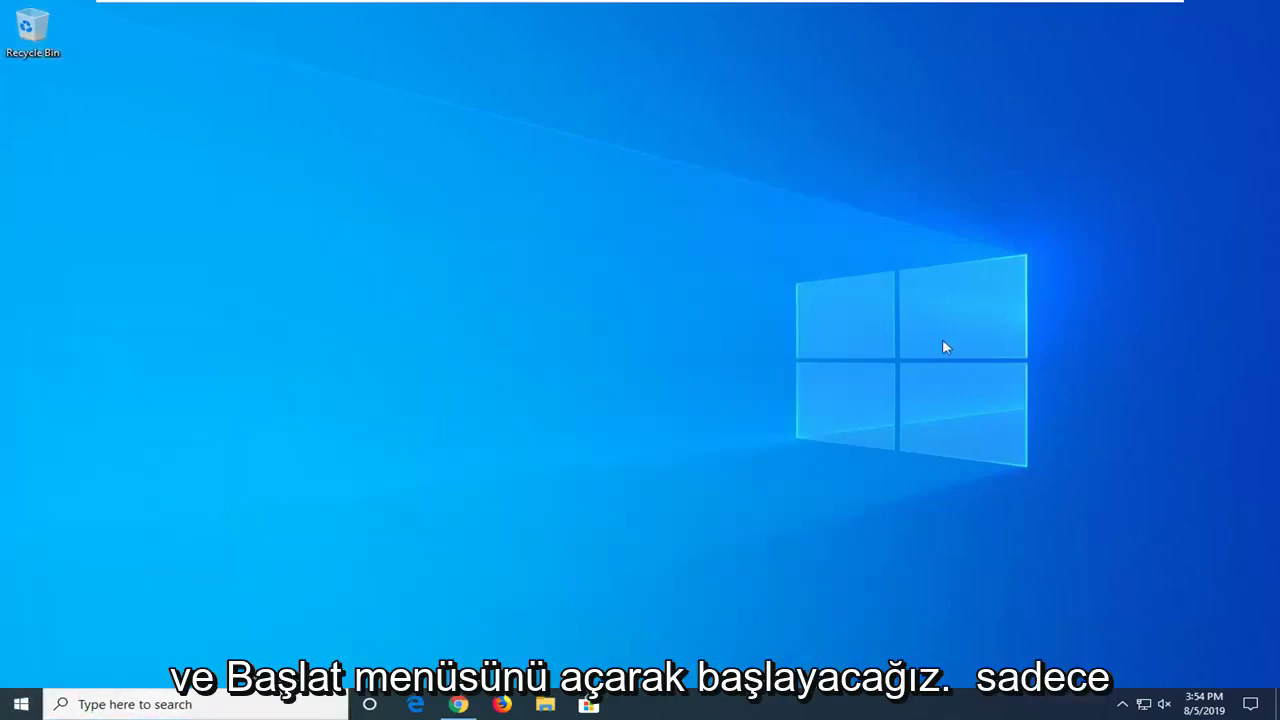
pyautogui.click(5, 707)
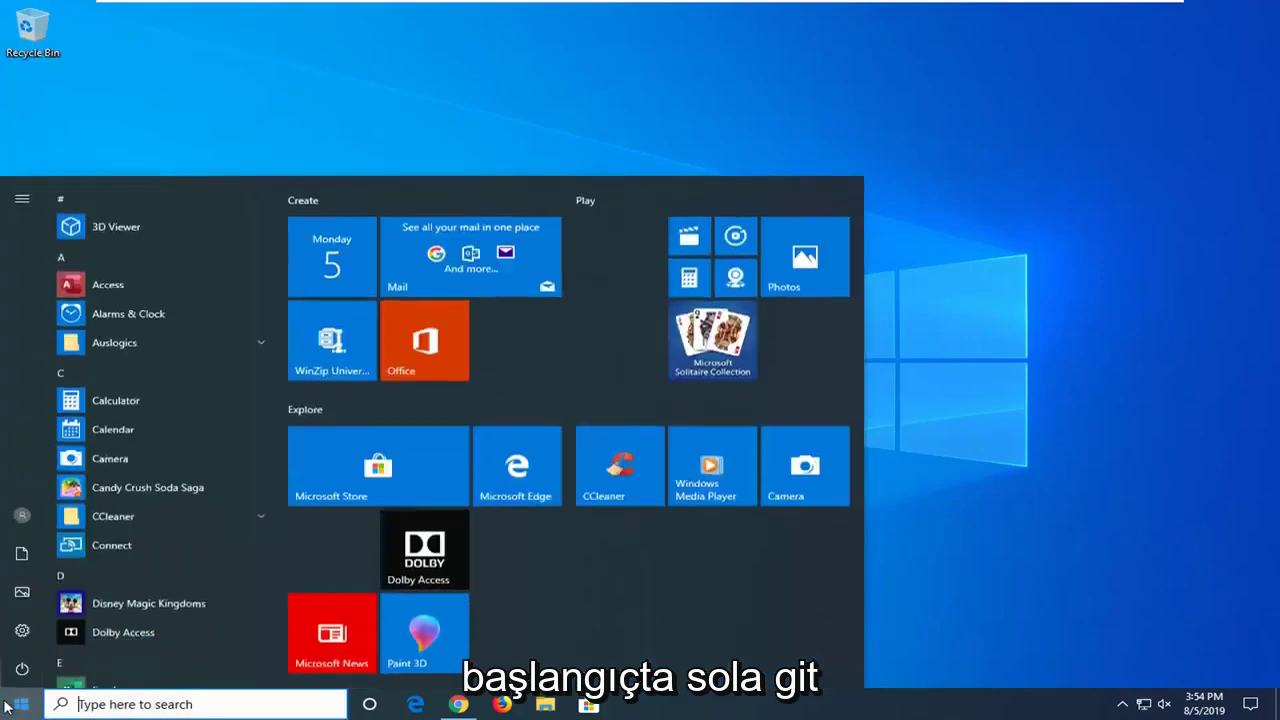
pyautogui.write('services')
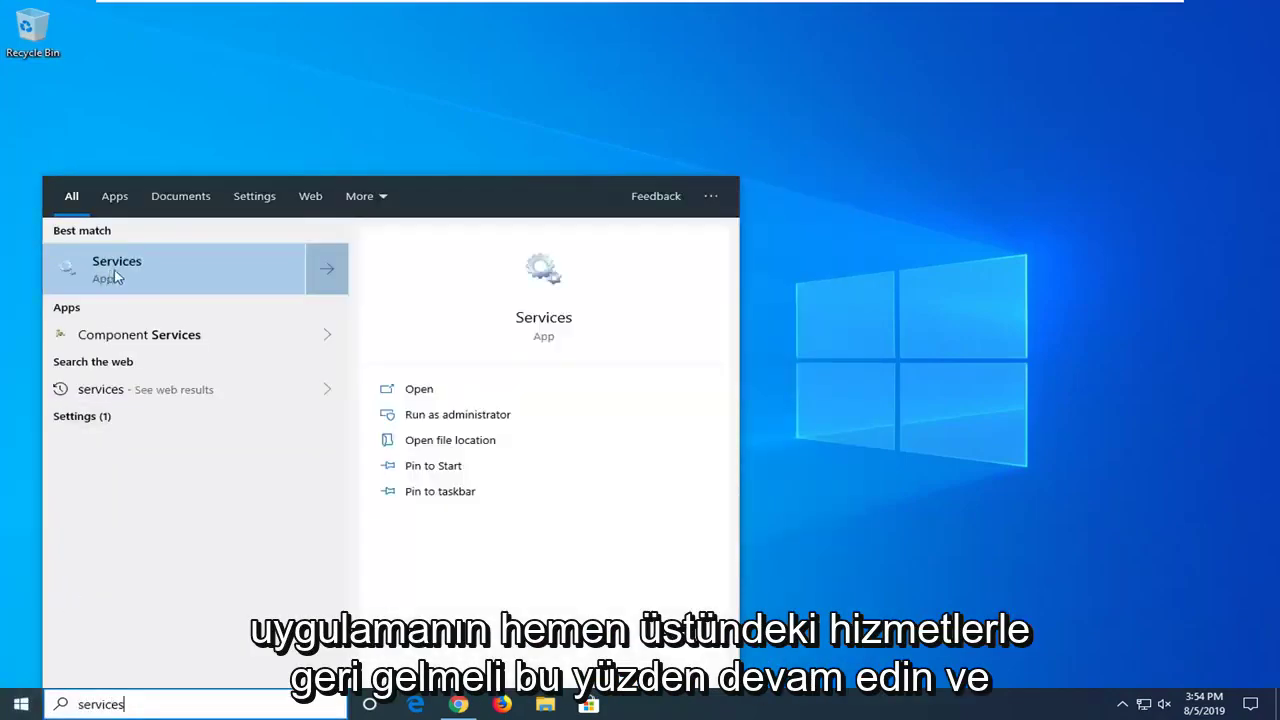
pyautogui.click(155, 272)
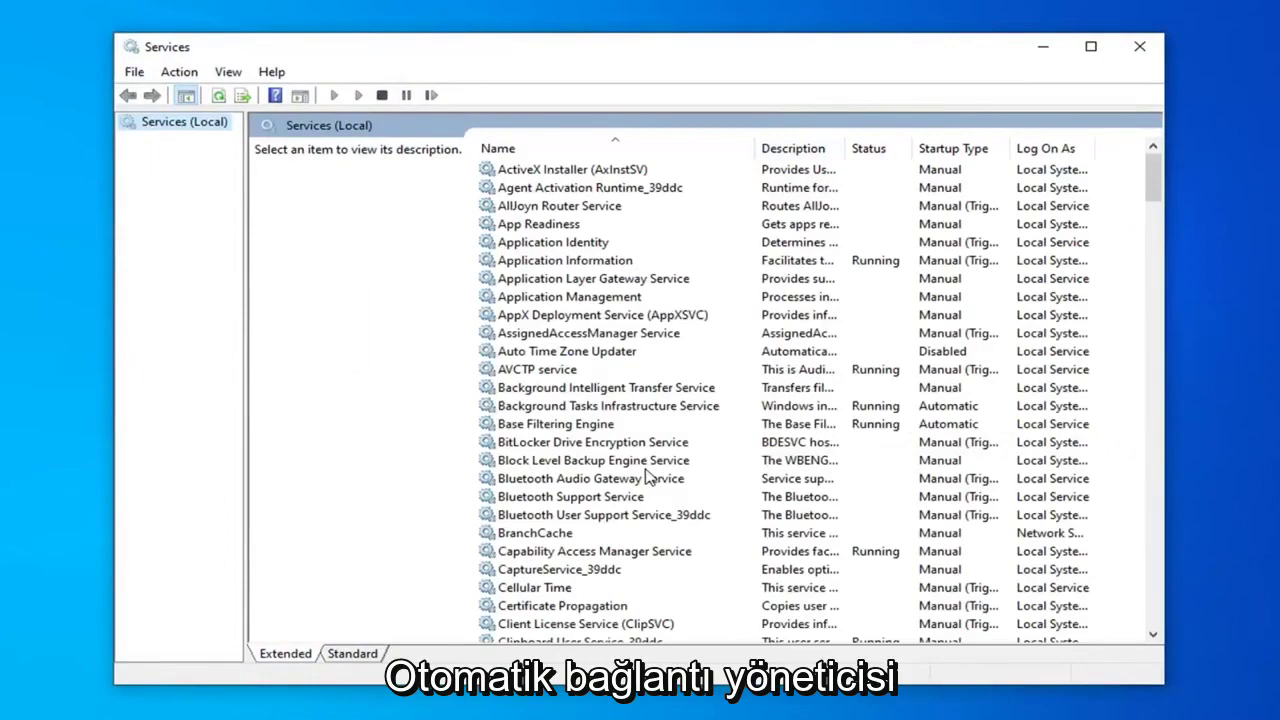
# Step: Find Remote Access Auto Connection Manager in the services list and open its properties
pyautogui.click(645, 468)
pyautogui.scroll(-20, 677, 491)
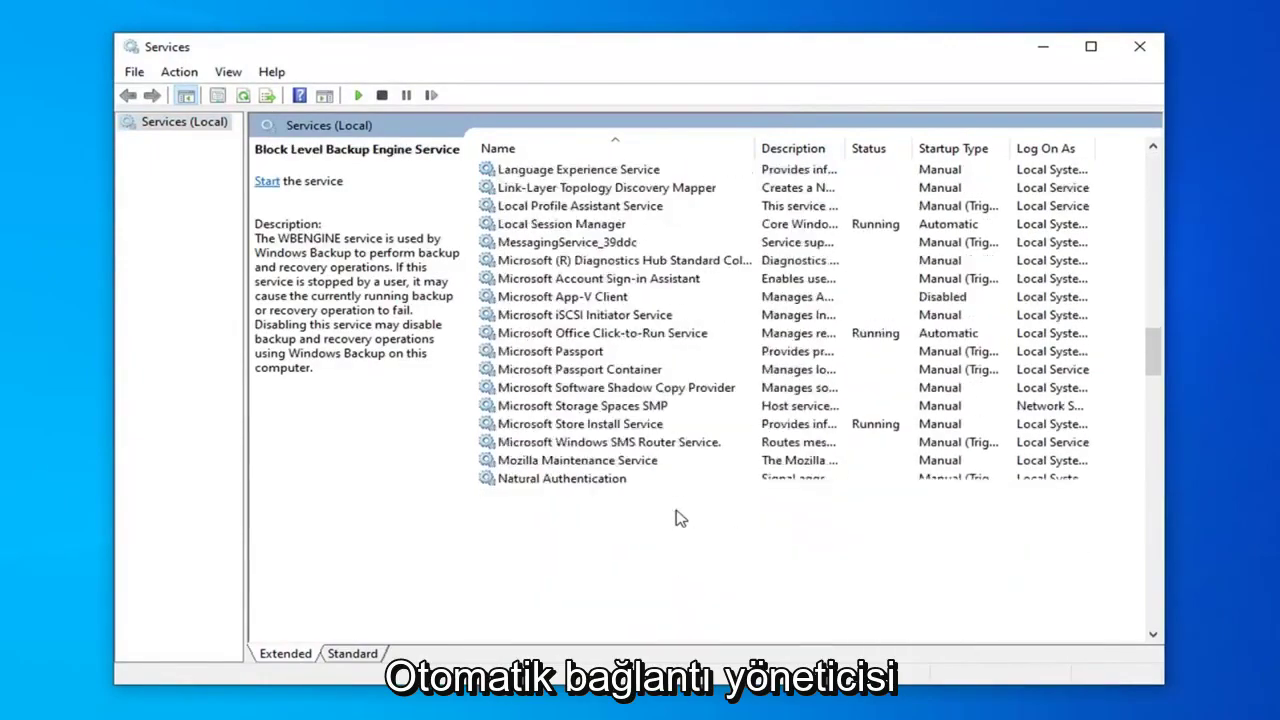
pyautogui.scroll(-13, 677, 516)
pyautogui.scroll(1, 592, 516)
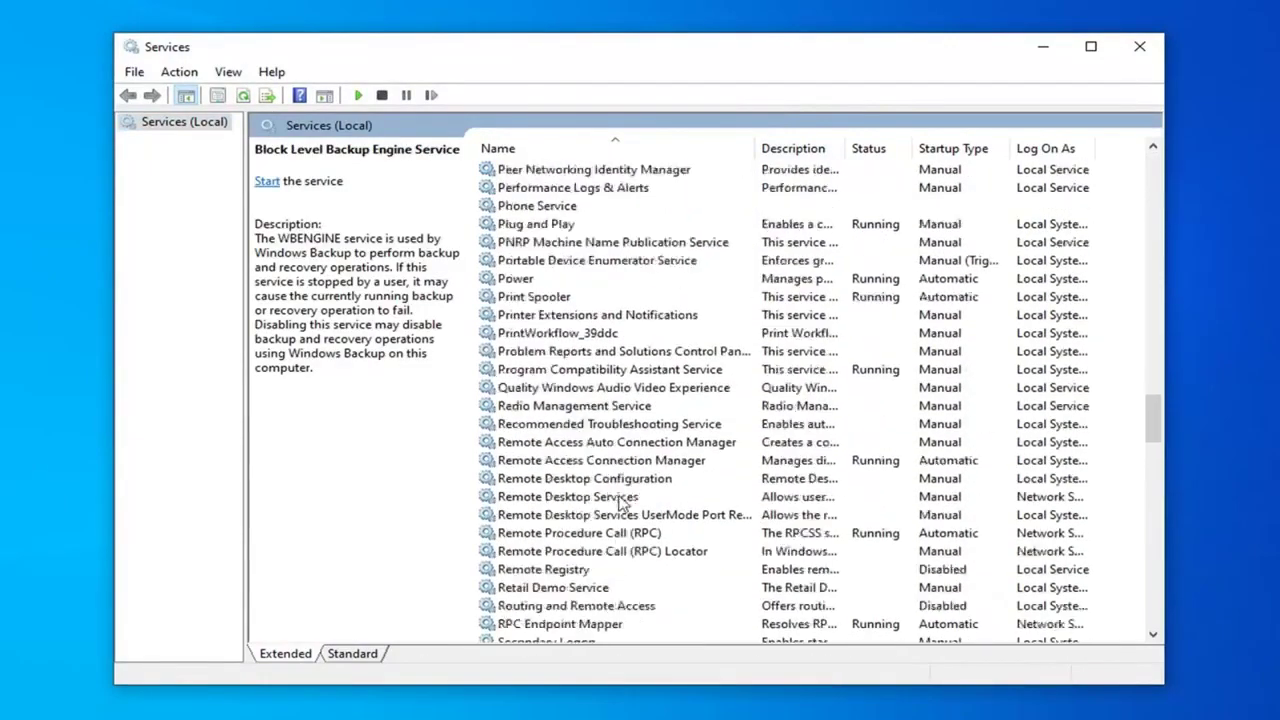
pyautogui.scroll(20, 622, 502)
pyautogui.scroll(-10, 628, 484)
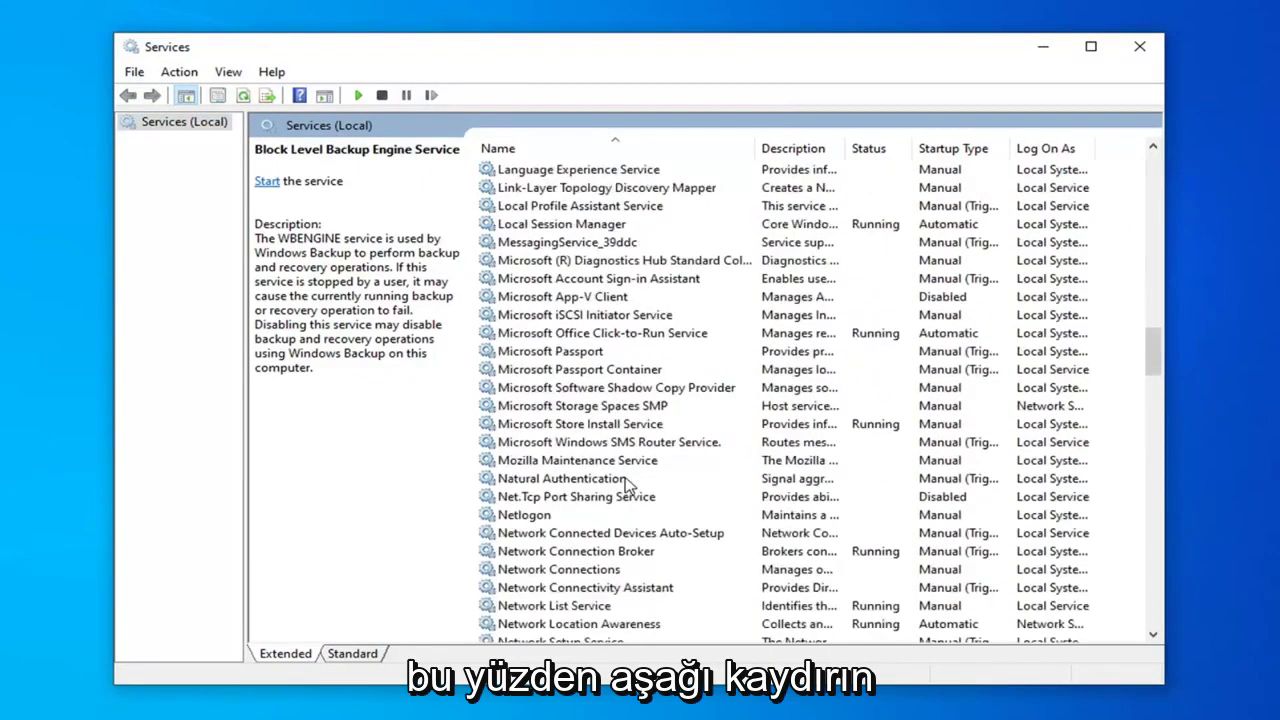
pyautogui.scroll(-1, 628, 484)
pyautogui.scroll(-5, 628, 484)
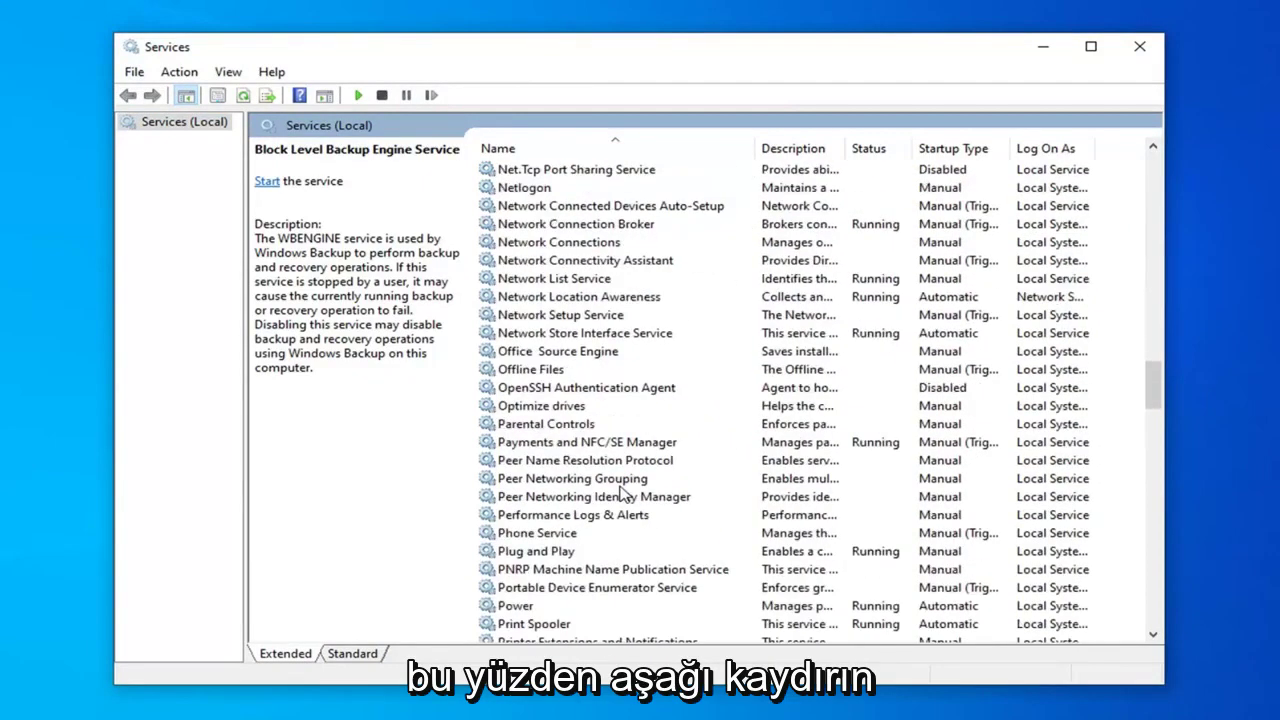
pyautogui.scroll(-4, 594, 545)
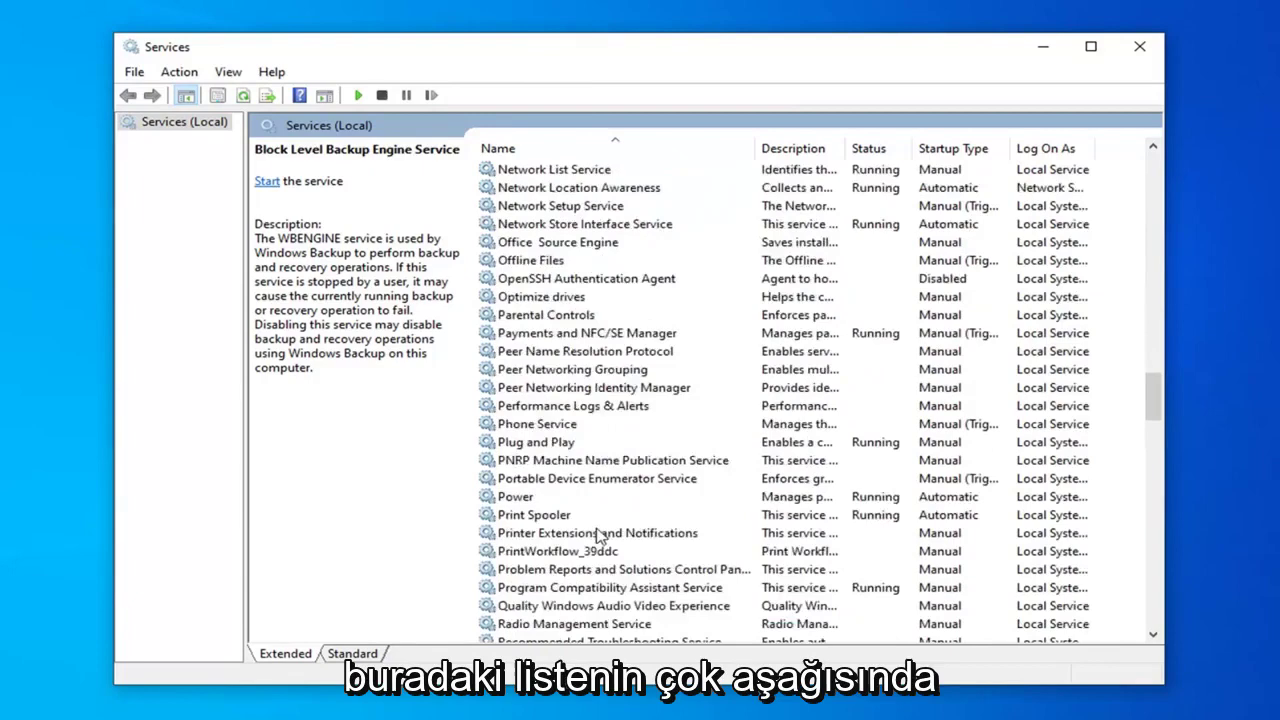
pyautogui.doubleClick(580, 553)
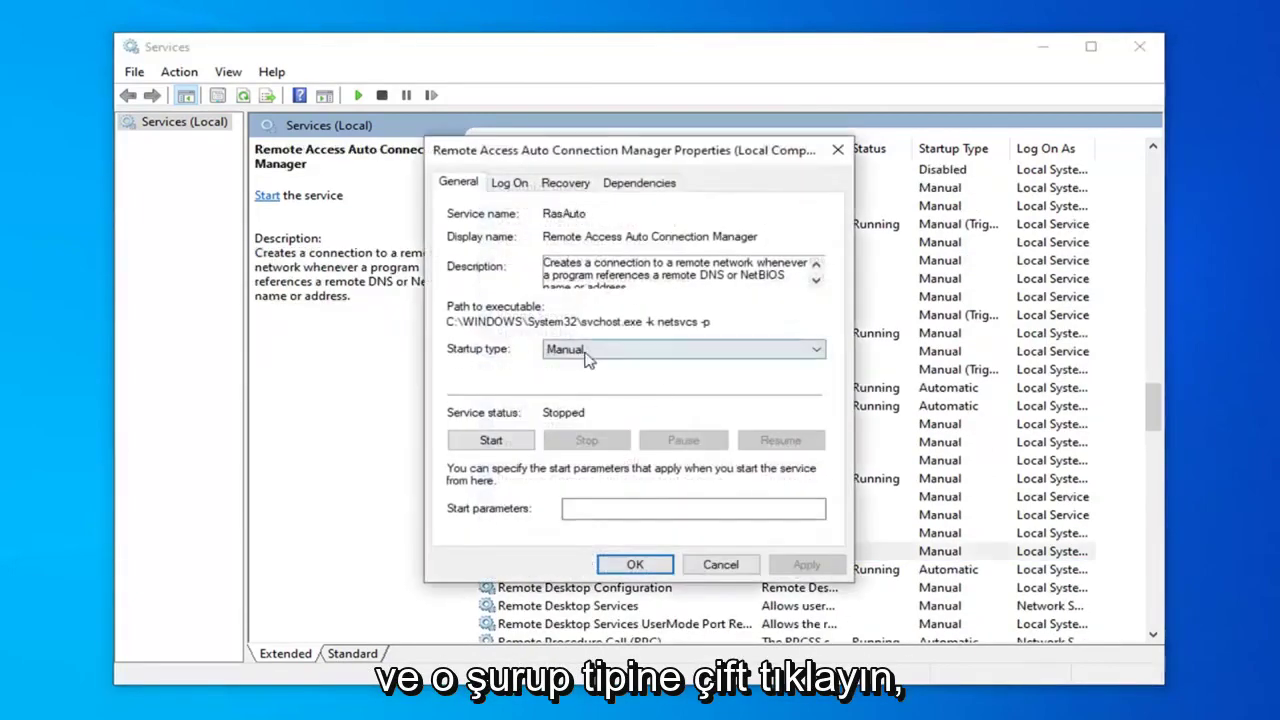
# Step: Set its startup type to Automatic, start the service, and apply with OK
pyautogui.click(600, 350)
pyautogui.click(588, 352)
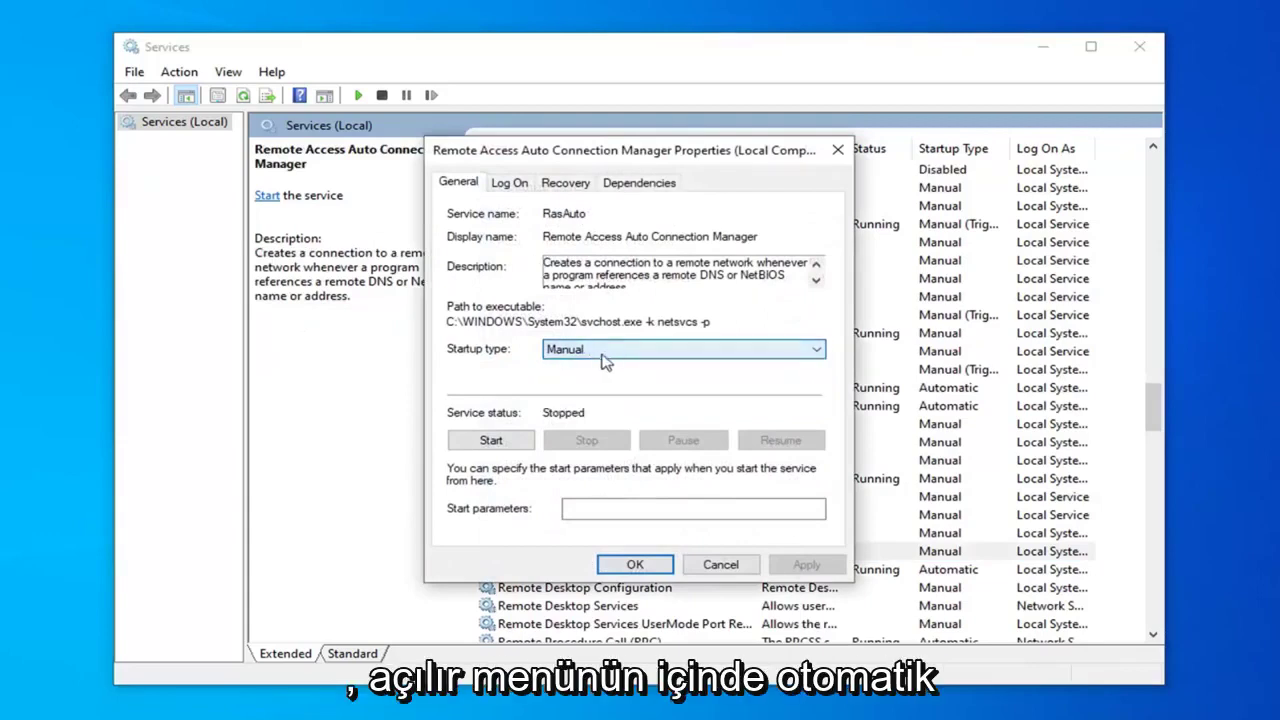
pyautogui.click(588, 352)
pyautogui.click(570, 380)
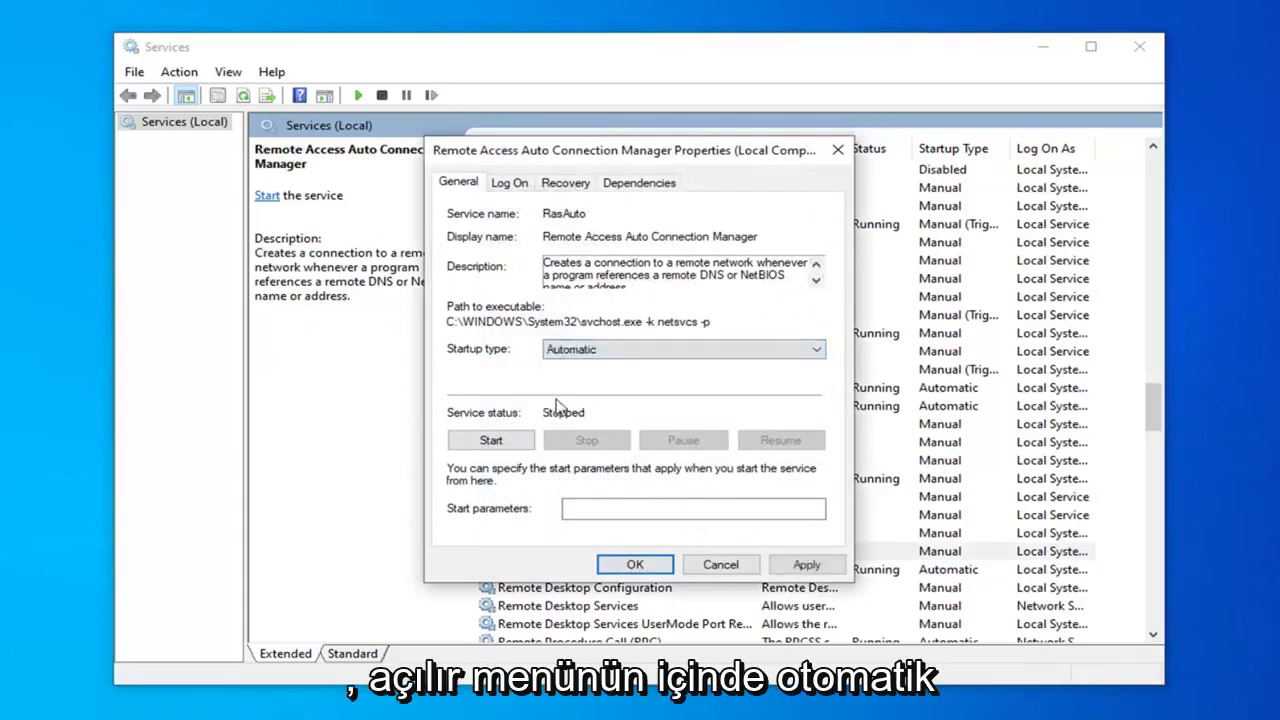
pyautogui.click(489, 443)
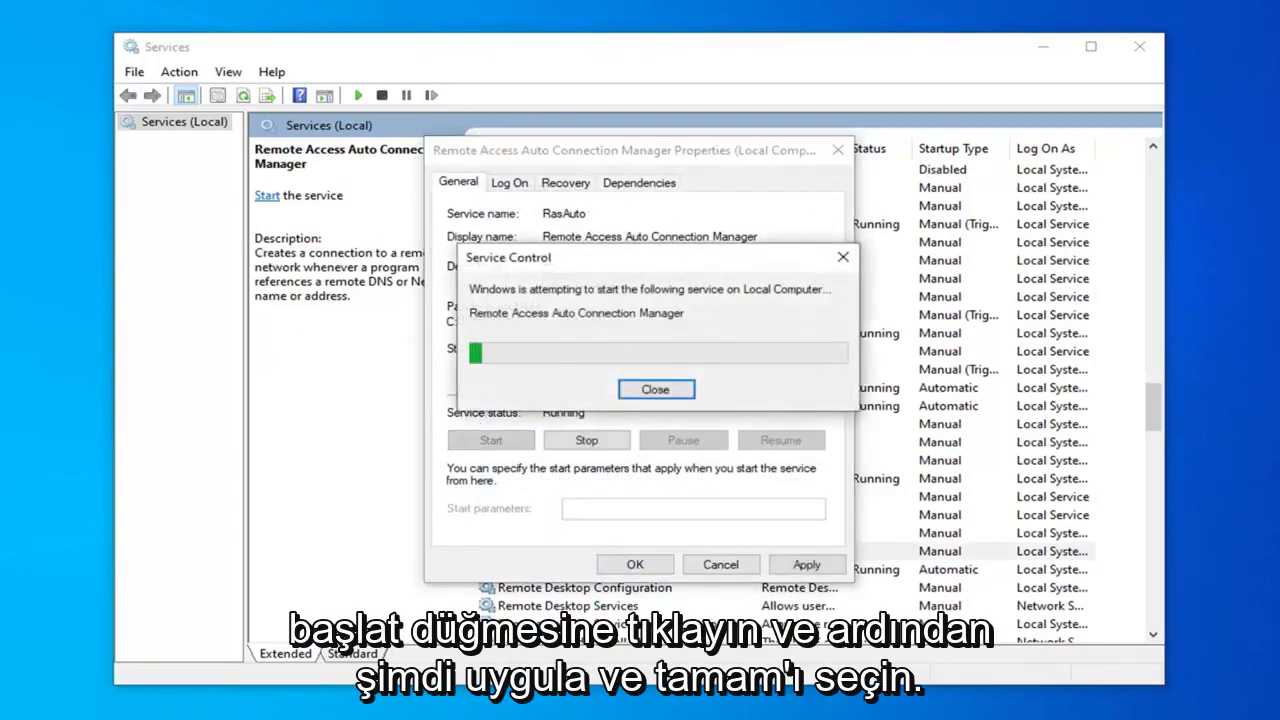
pyautogui.click(806, 564)
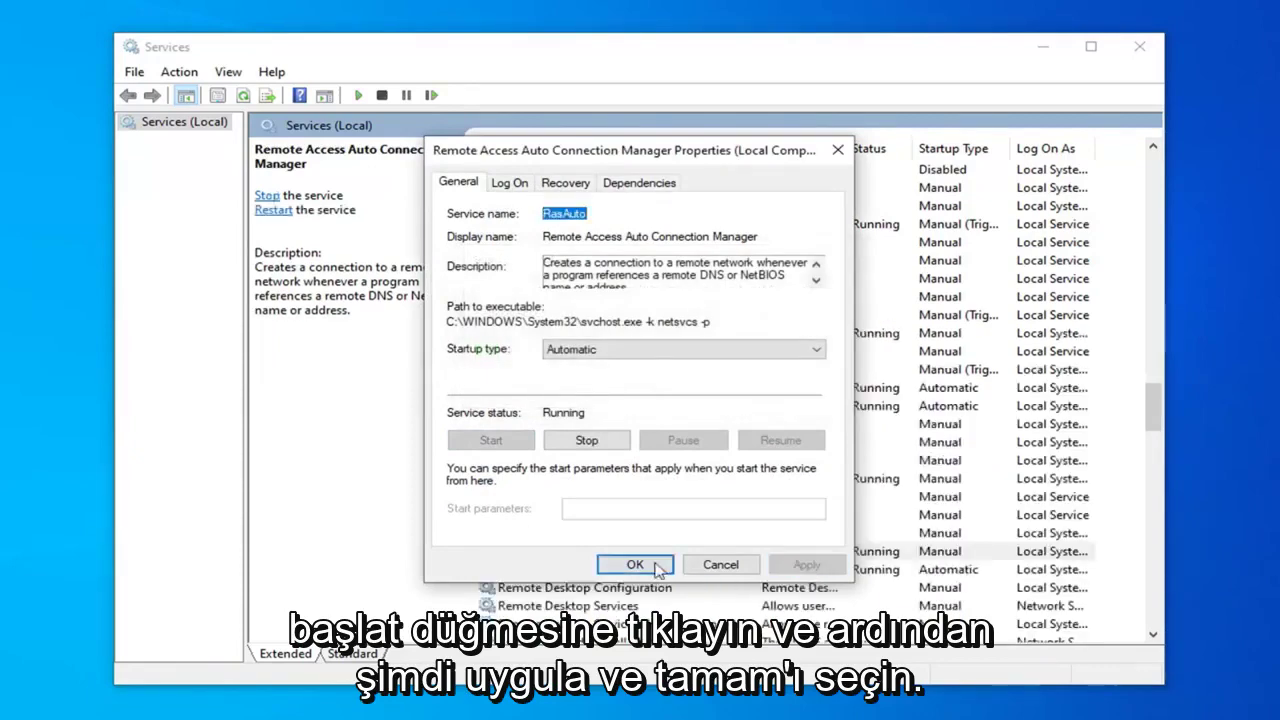
pyautogui.press('Return')
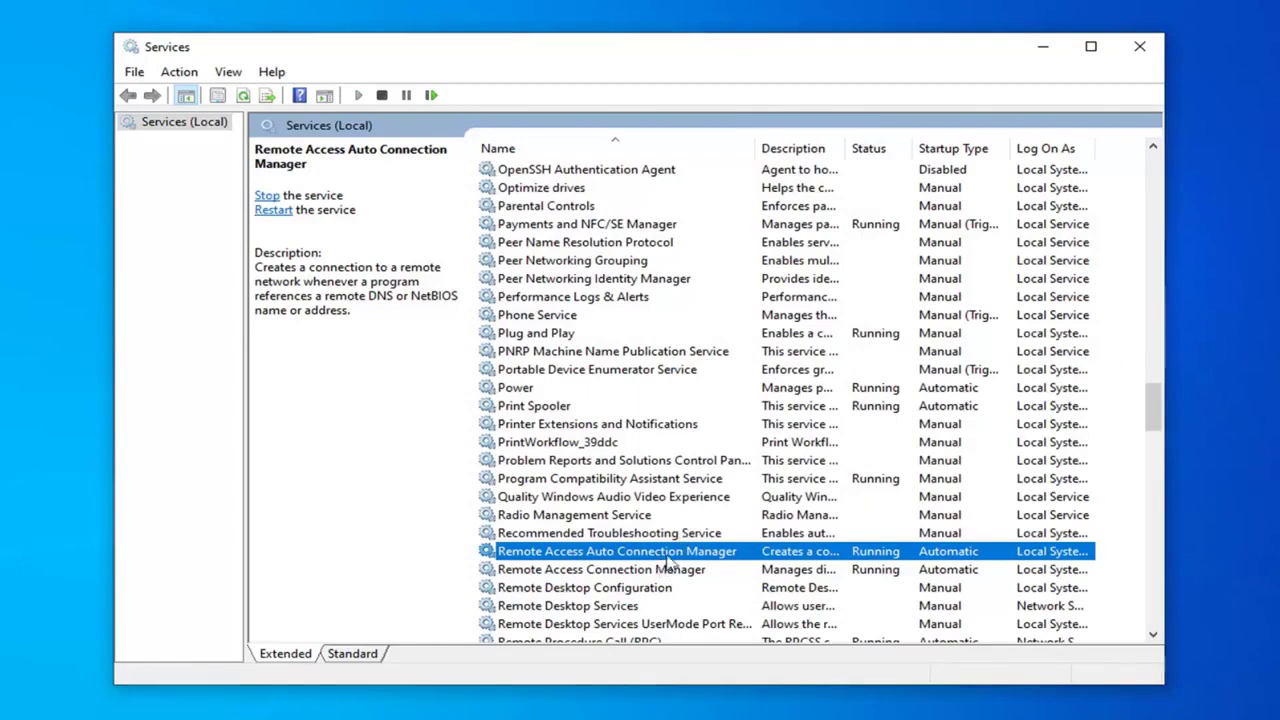
# Step: Review the service's Log On settings, choosing a specific sign-in account, then close Services
pyautogui.doubleClick(667, 556)
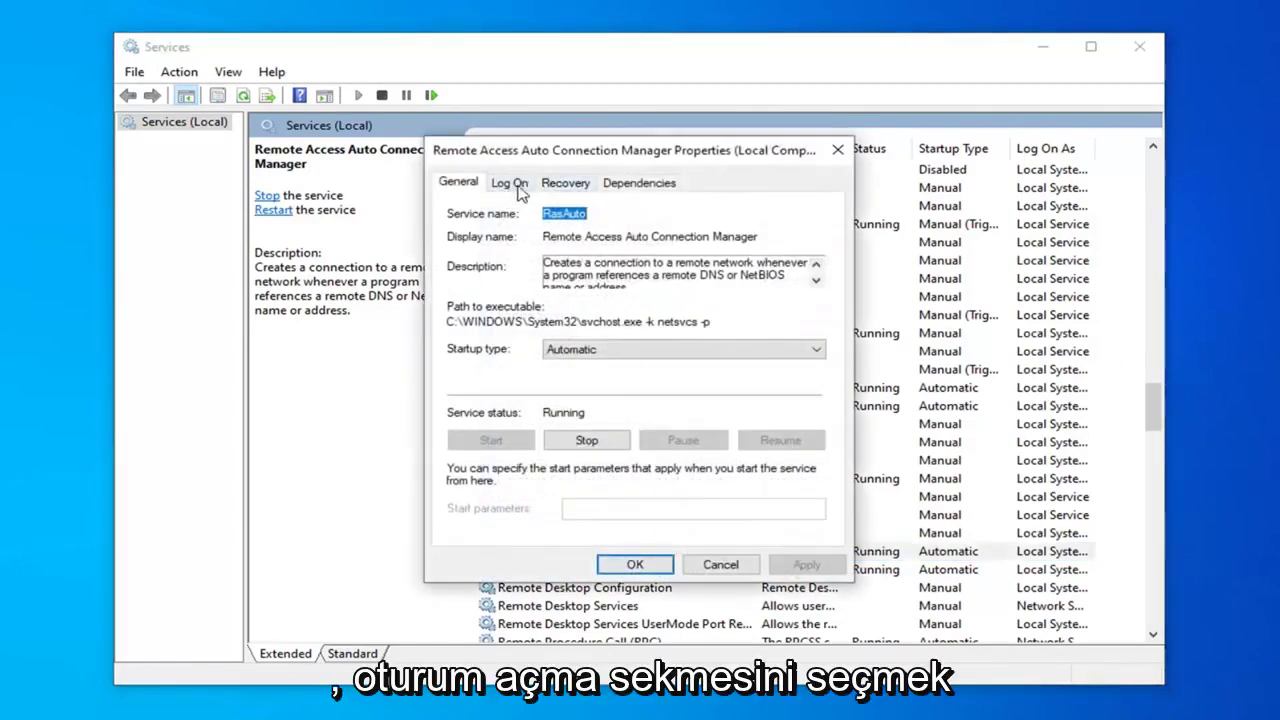
pyautogui.click(519, 190)
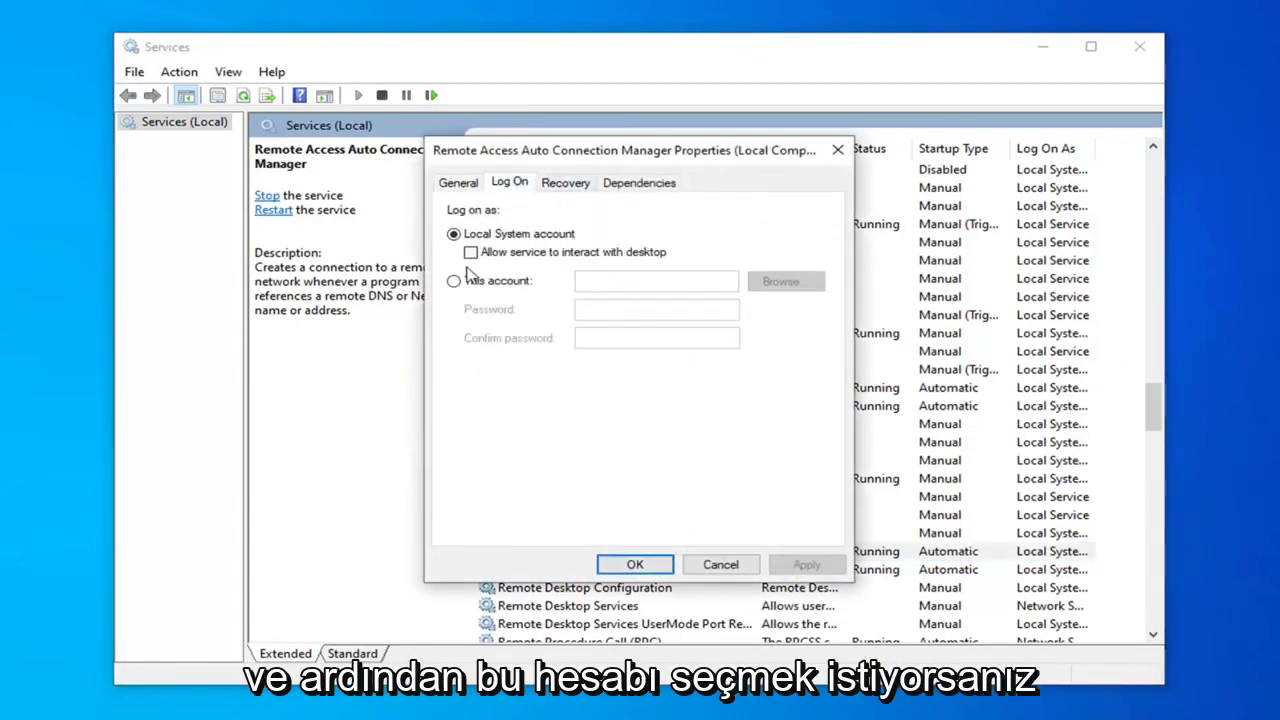
pyautogui.click(455, 283)
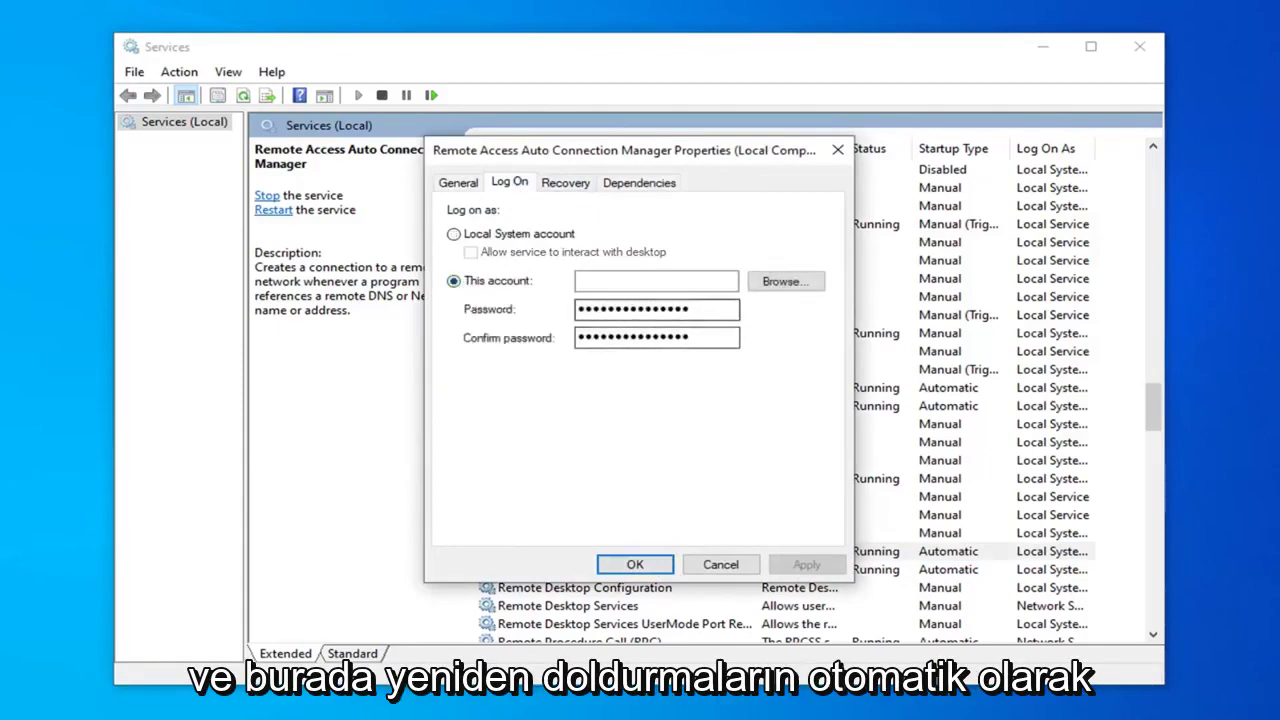
pyautogui.click(635, 564)
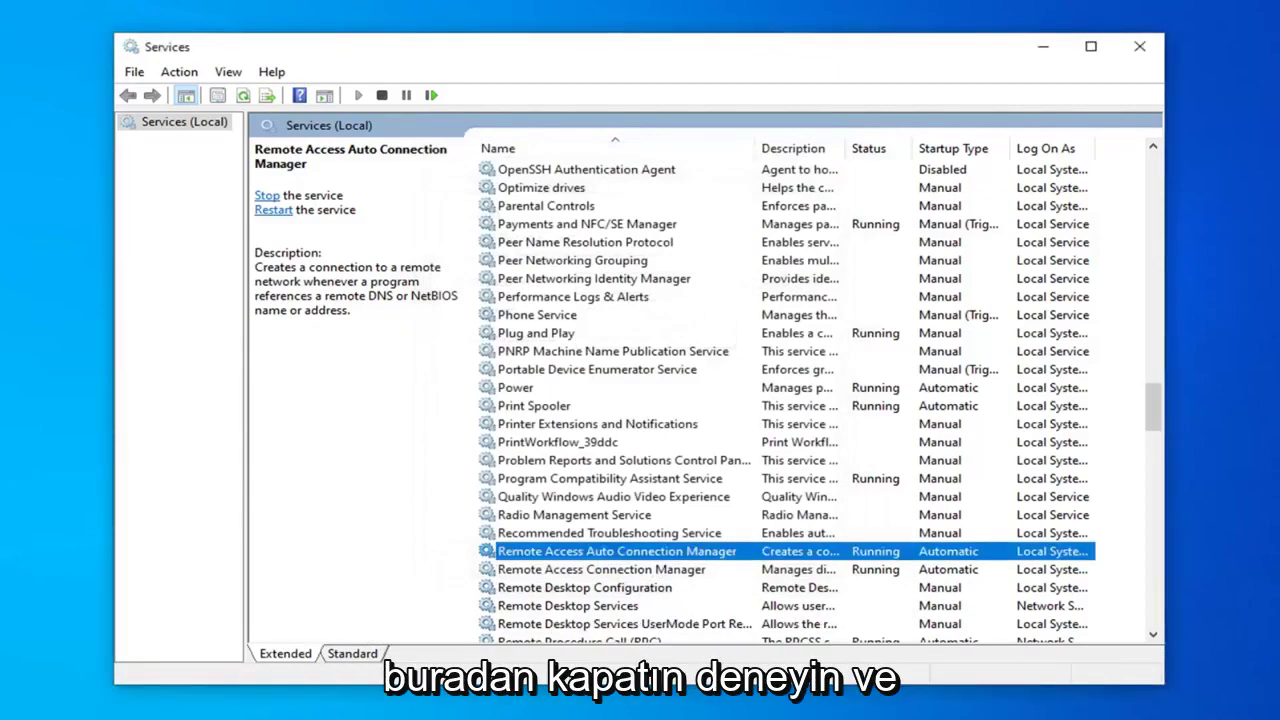
pyautogui.click(1140, 46)
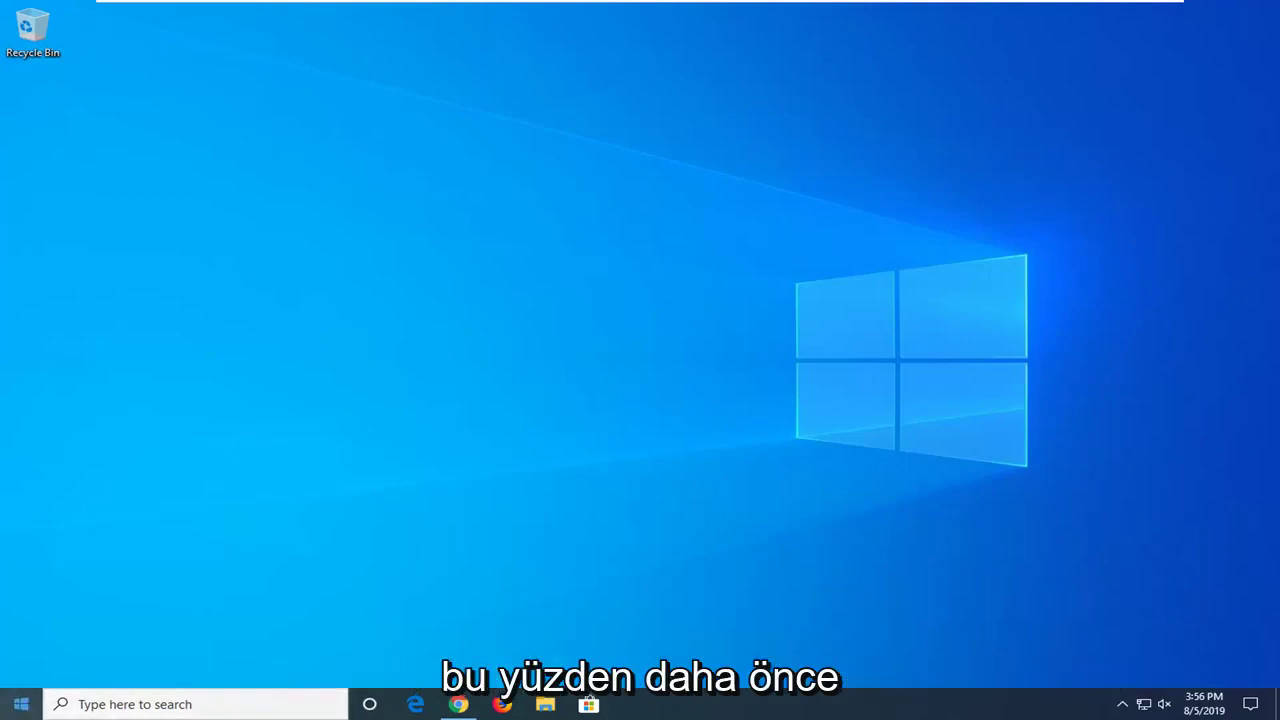
# Step: Search for 'control panel' (after trying 'devices and printers') and open Control Panel
pyautogui.click(12, 704)
pyautogui.write('device manage')
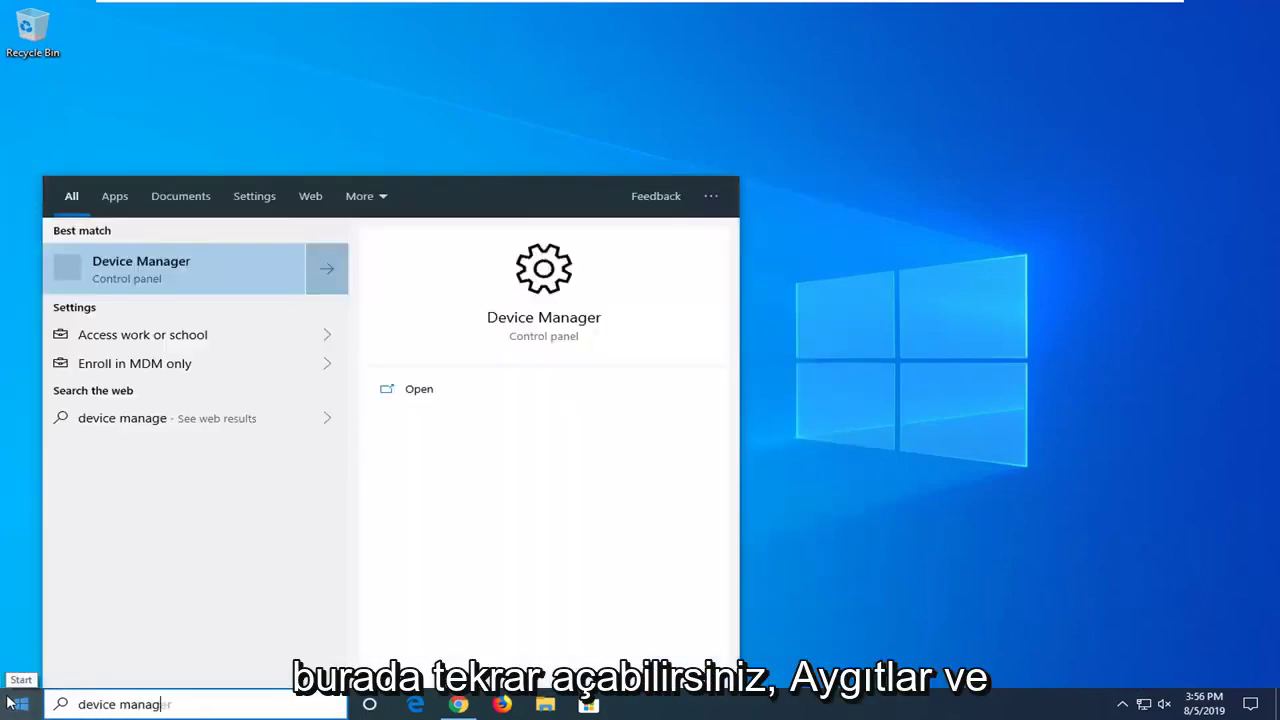
pyautogui.press('BackSpace')
pyautogui.press('BackSpace')
pyautogui.press('BackSpace')
pyautogui.press('BackSpace')
pyautogui.press('BackSpace')
pyautogui.press('BackSpace')
pyautogui.write('and')
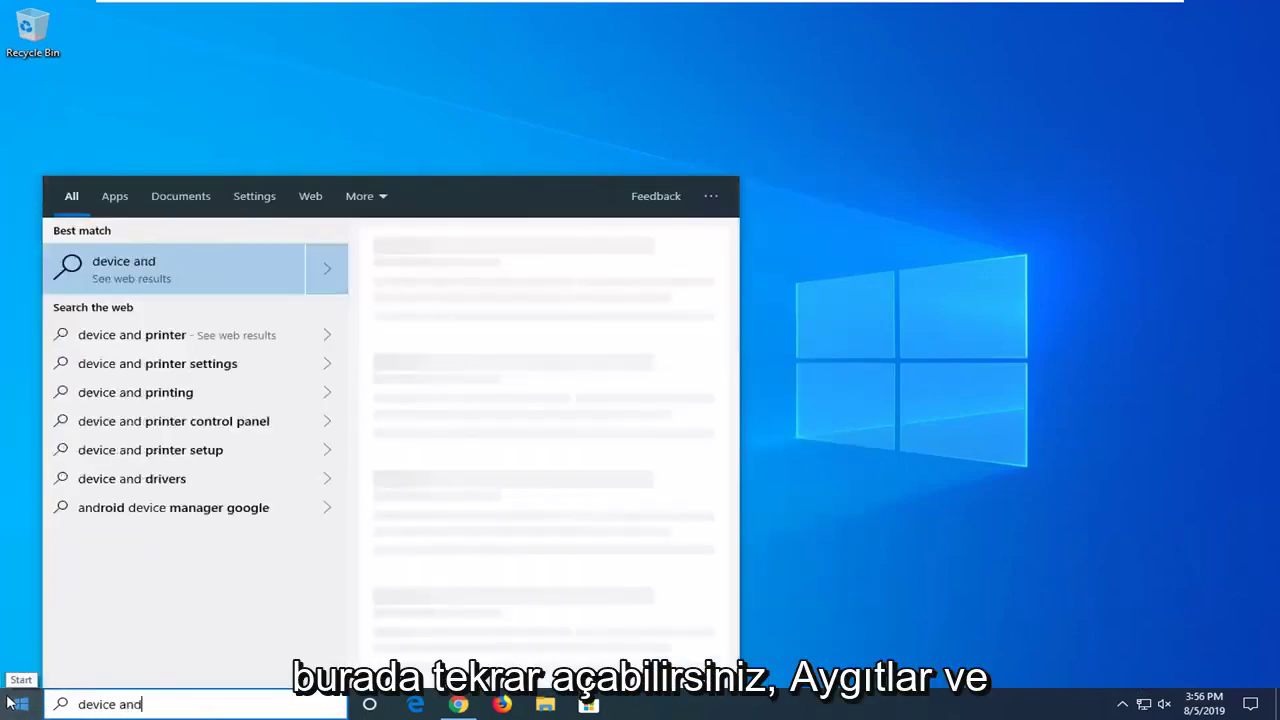
pyautogui.press('BackSpace')
pyautogui.press('BackSpace')
pyautogui.press('BackSpace')
pyautogui.press('BackSpace')
pyautogui.write('s and printers')
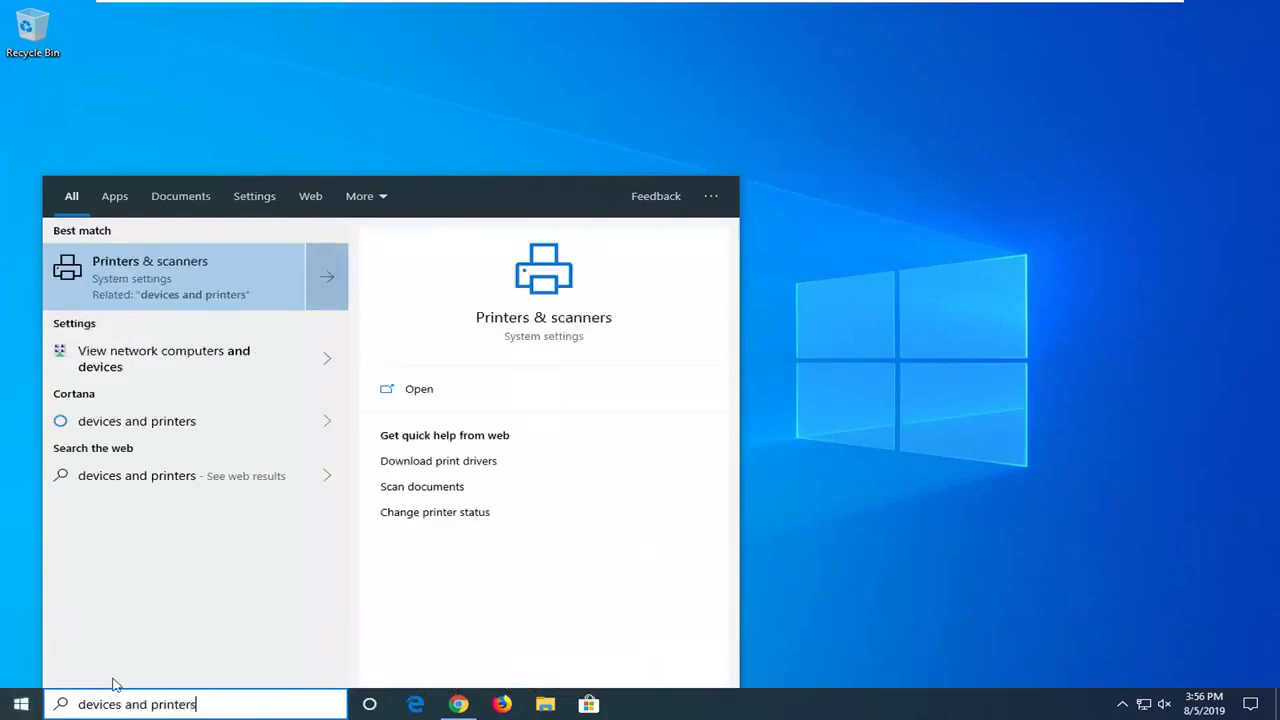
pyautogui.hotkey('ctrl', 'a')
pyautogui.press('BackSpace')
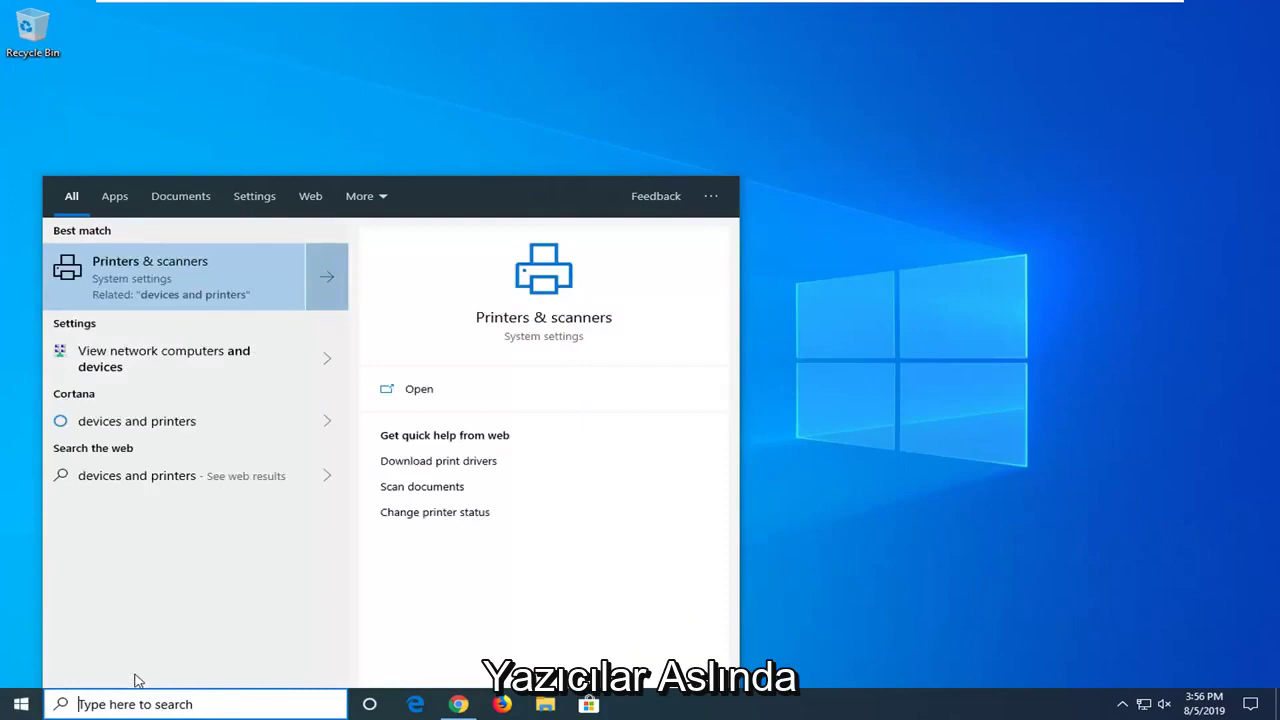
pyautogui.write('control panel')
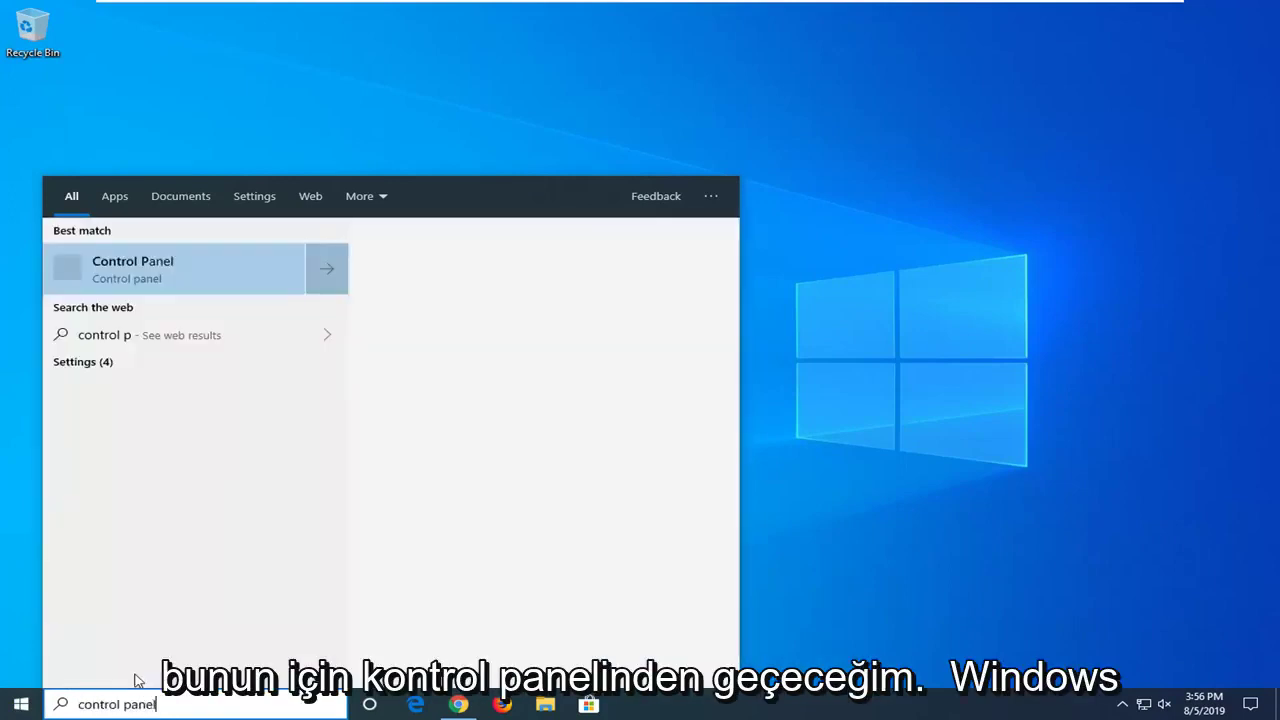
pyautogui.click(133, 270)
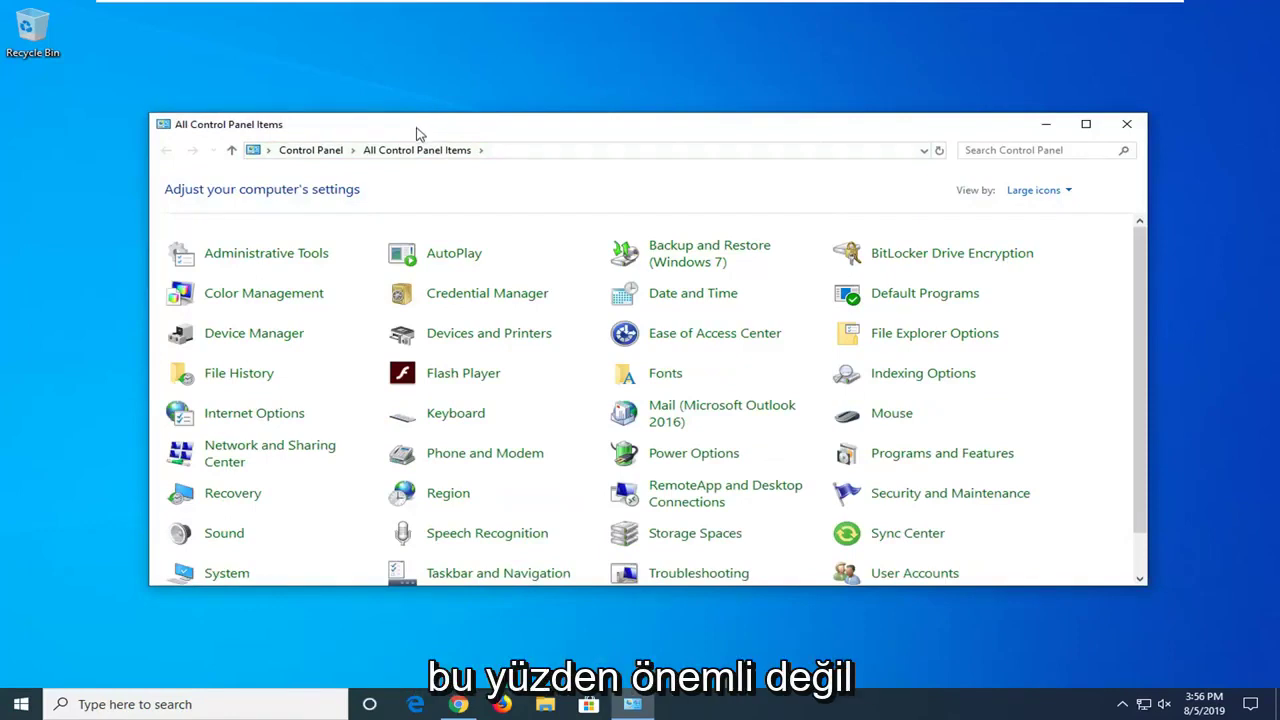
# Step: Keep Large icons view, open Devices and Printers, and select Send To OneNote 2016
pyautogui.click(1038, 190)
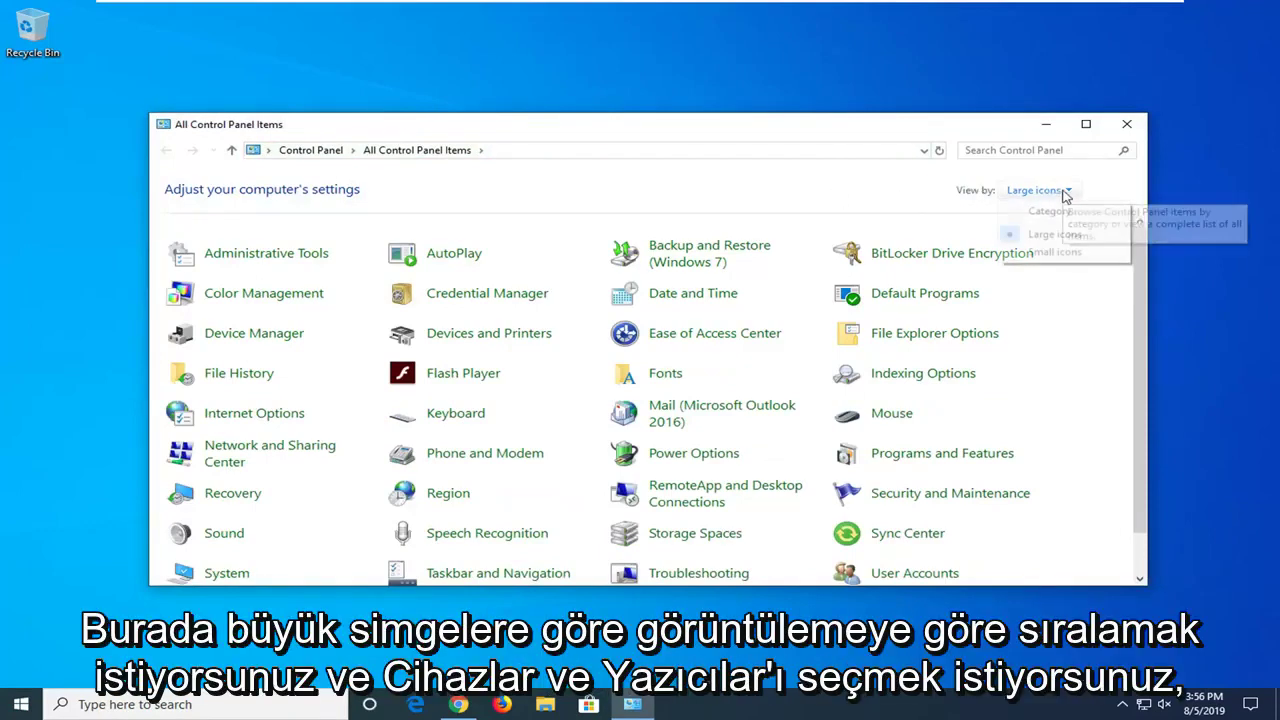
pyautogui.click(1025, 241)
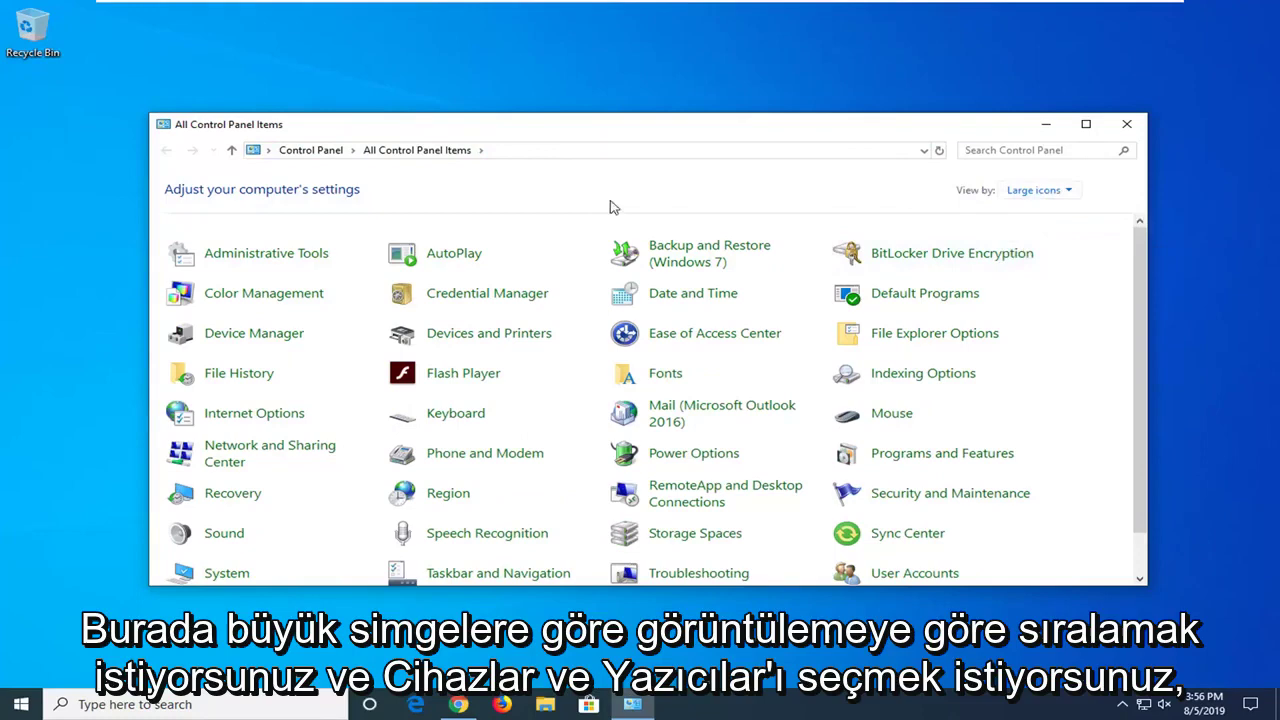
pyautogui.click(471, 340)
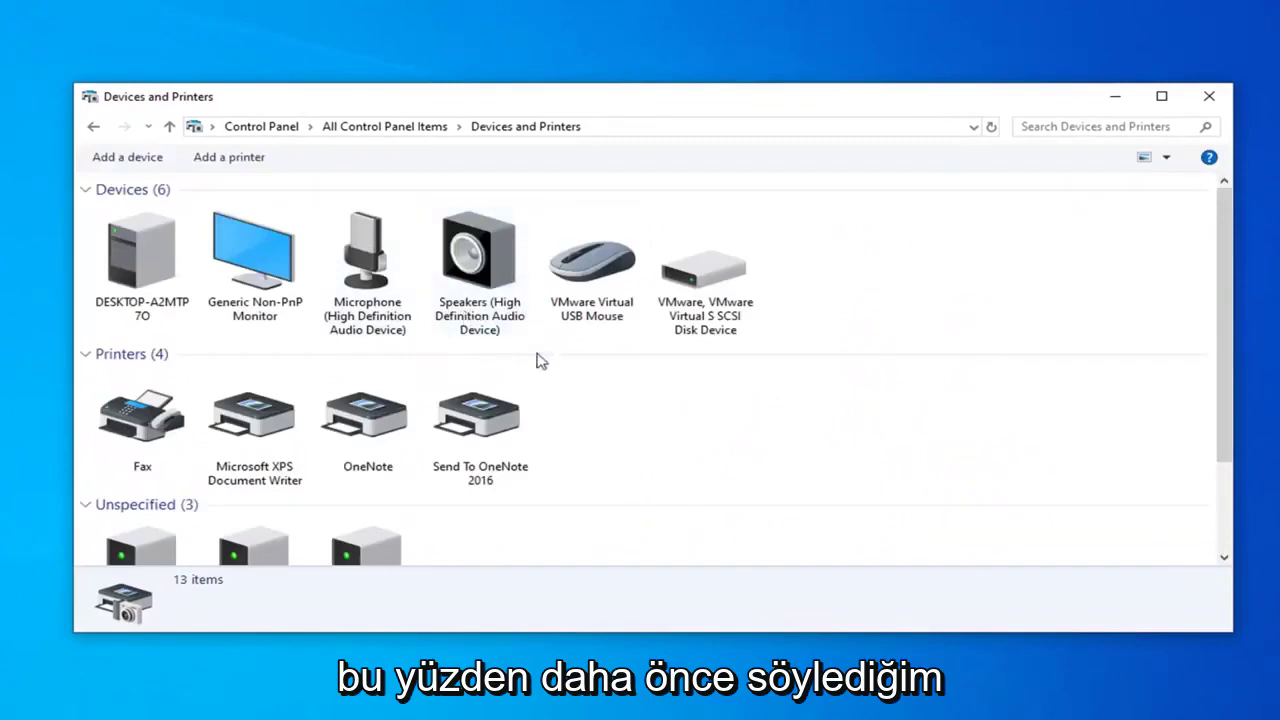
pyautogui.scroll(-2, 540, 360)
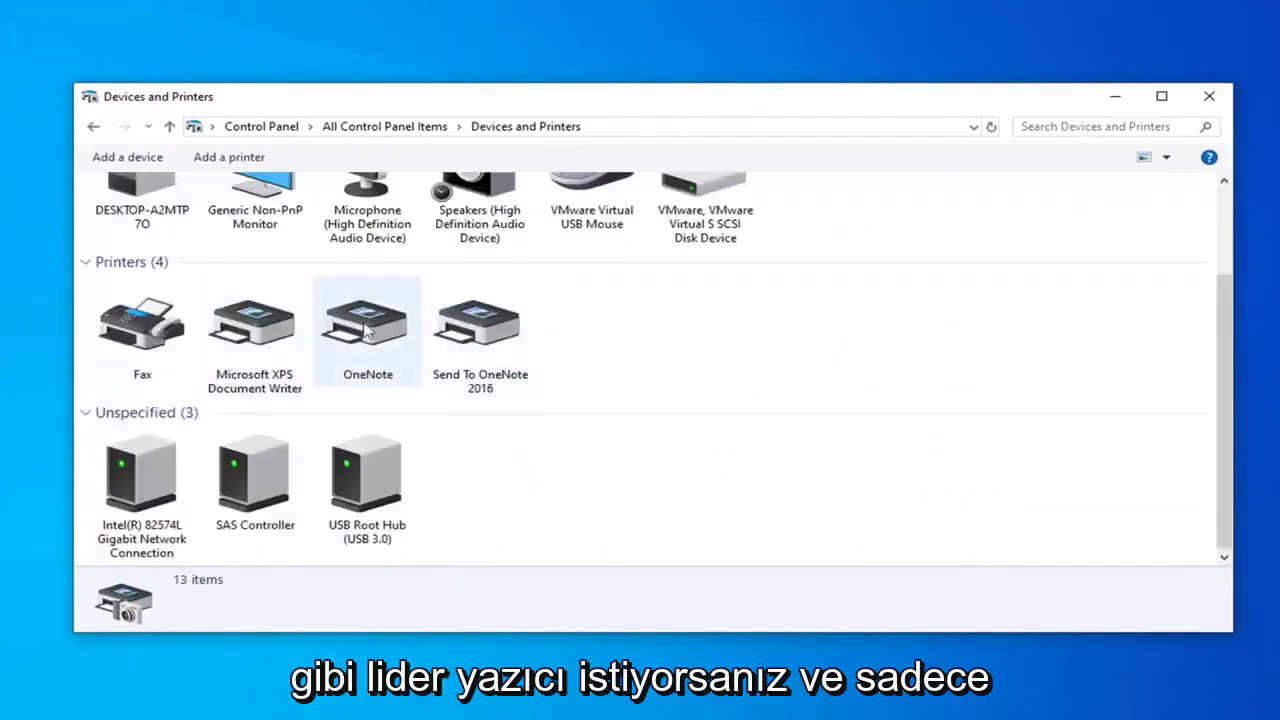
pyautogui.click(488, 336)
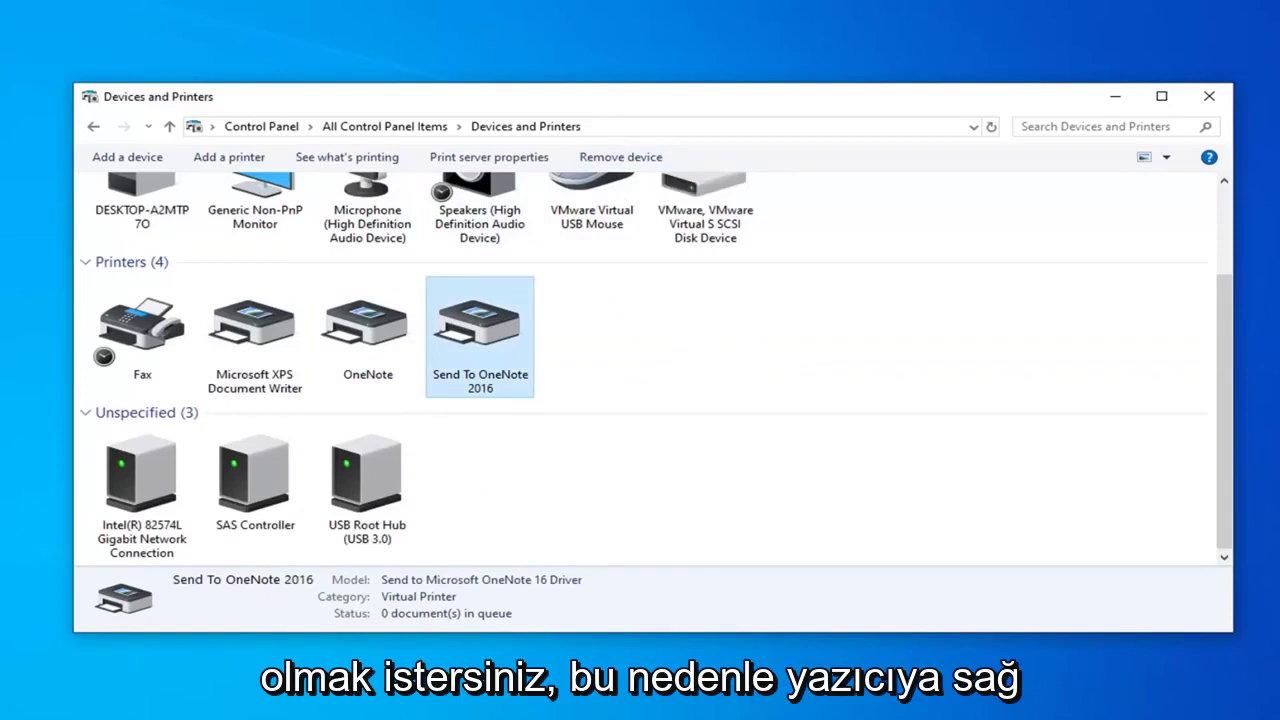
pyautogui.rightClick(488, 326)
pyautogui.click(555, 394)
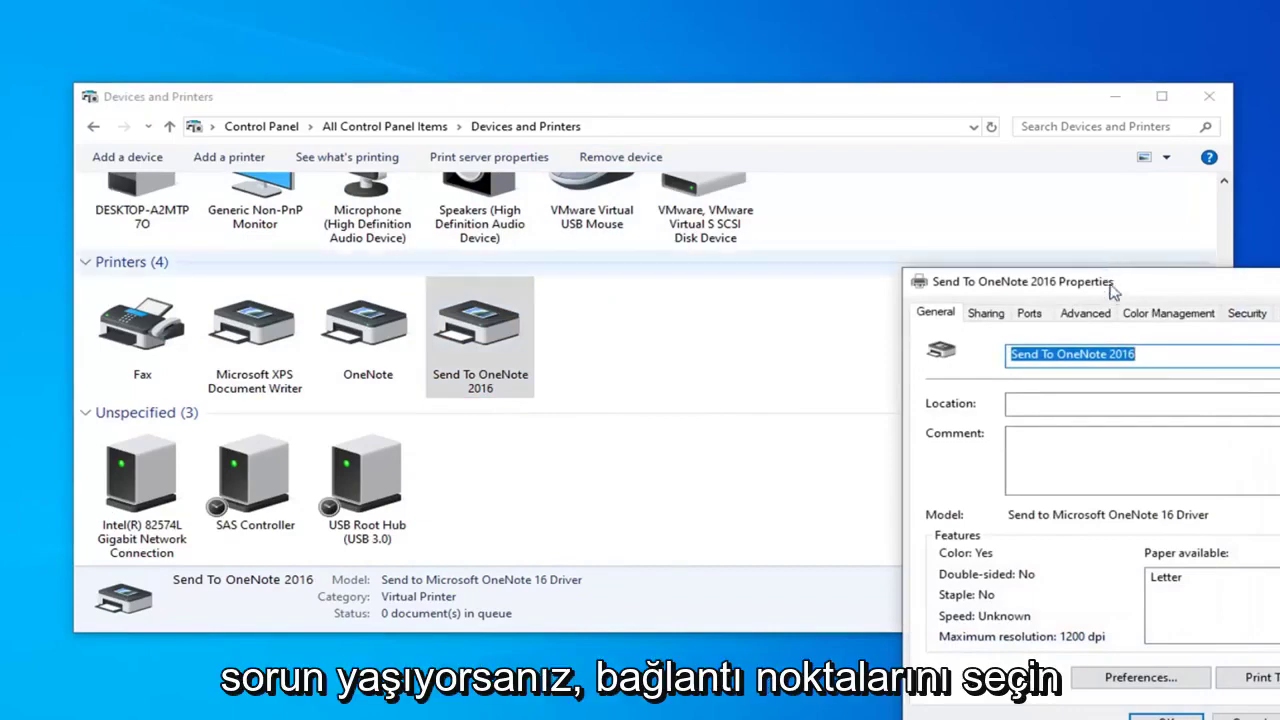
pyautogui.moveTo(1037, 285); pyautogui.dragTo(615, 135)
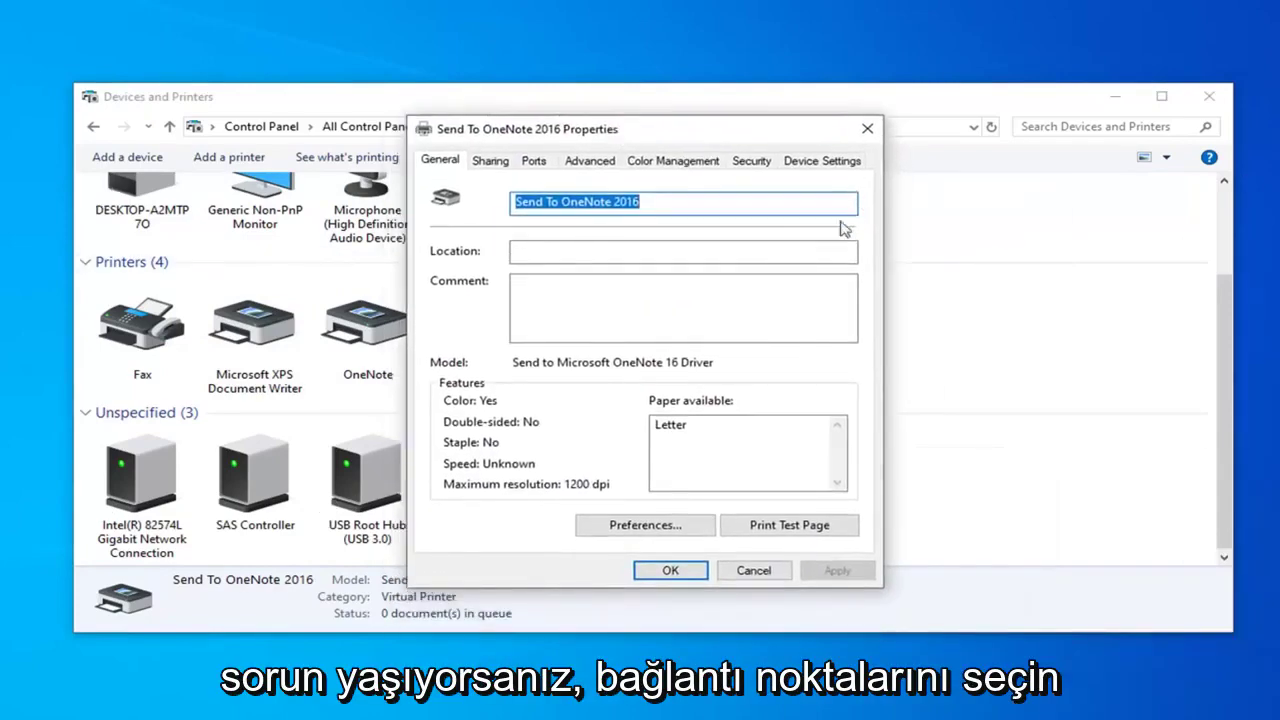
pyautogui.click(533, 161)
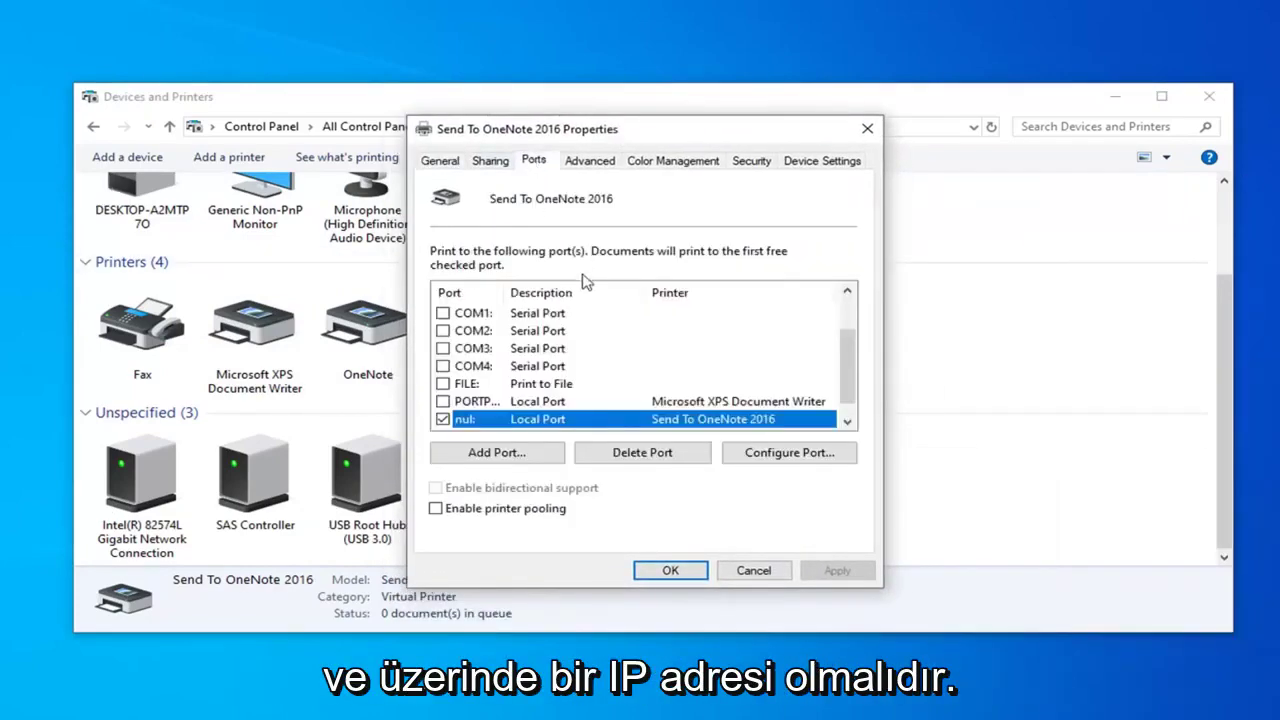
pyautogui.scroll(-1, 507, 398)
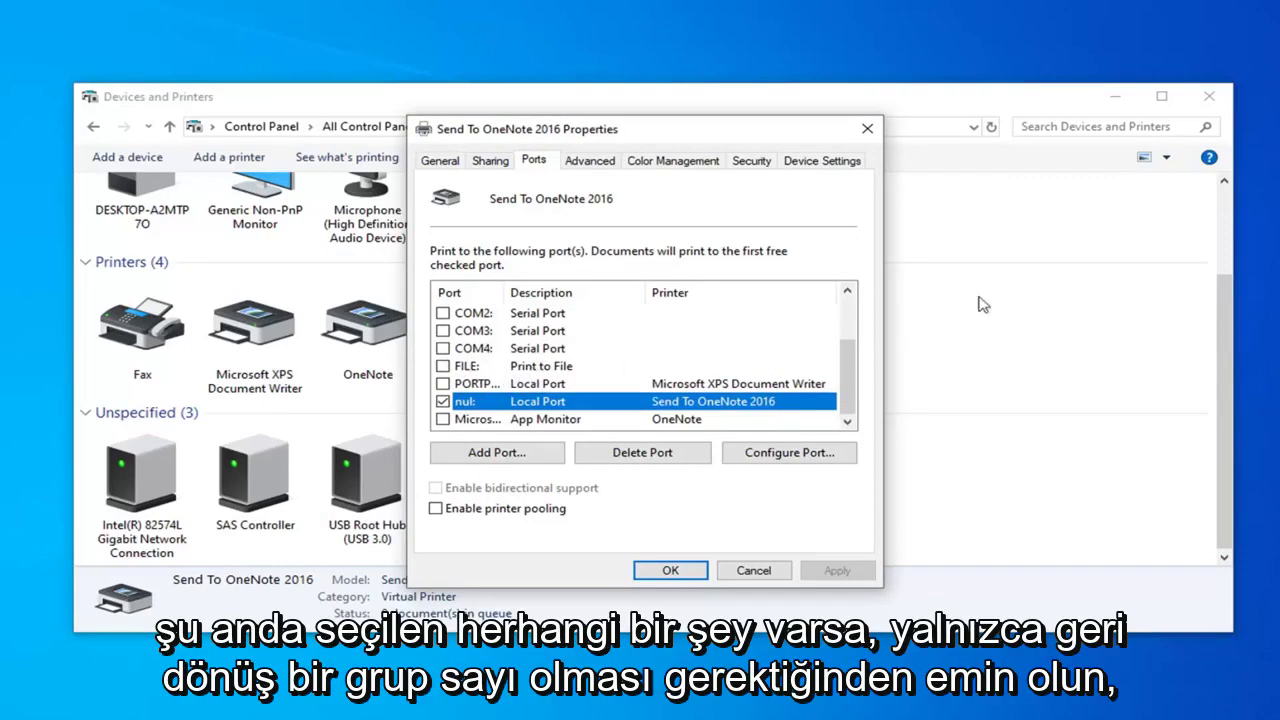
pyautogui.scroll(2, 505, 388)
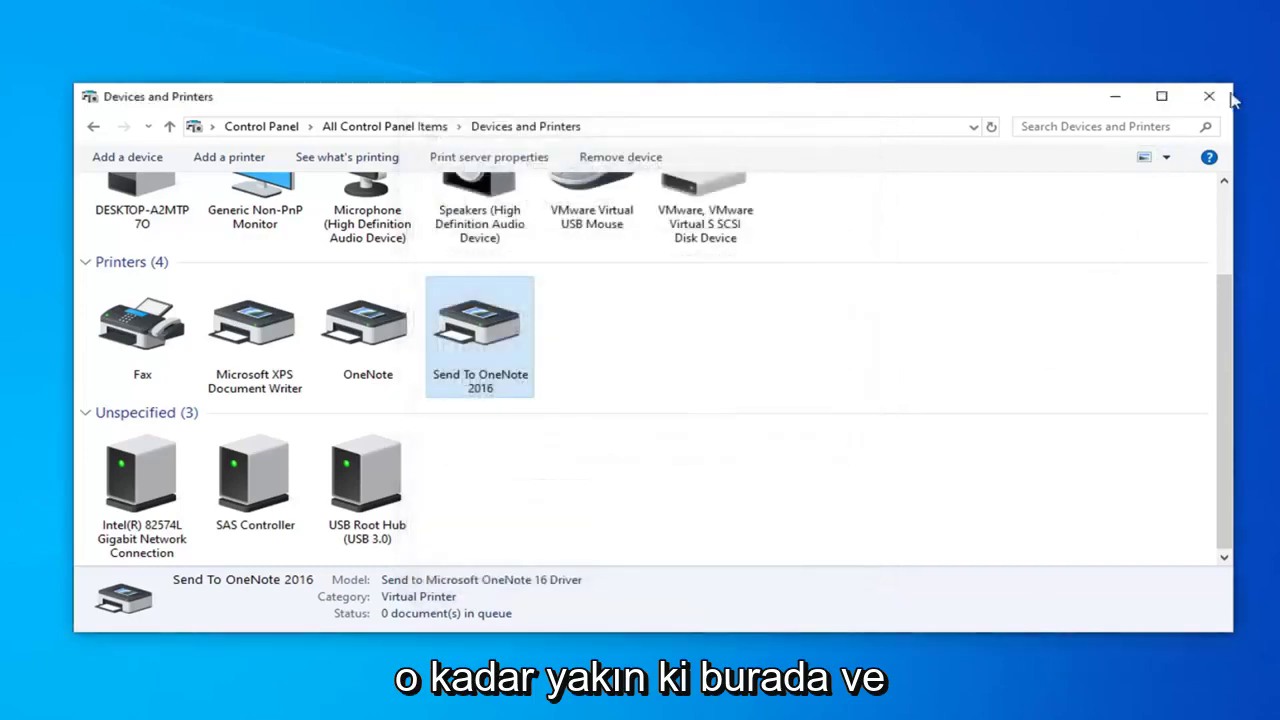
# Step: Close the Devices and Printers window to return to the desktop
pyautogui.click(1209, 96)
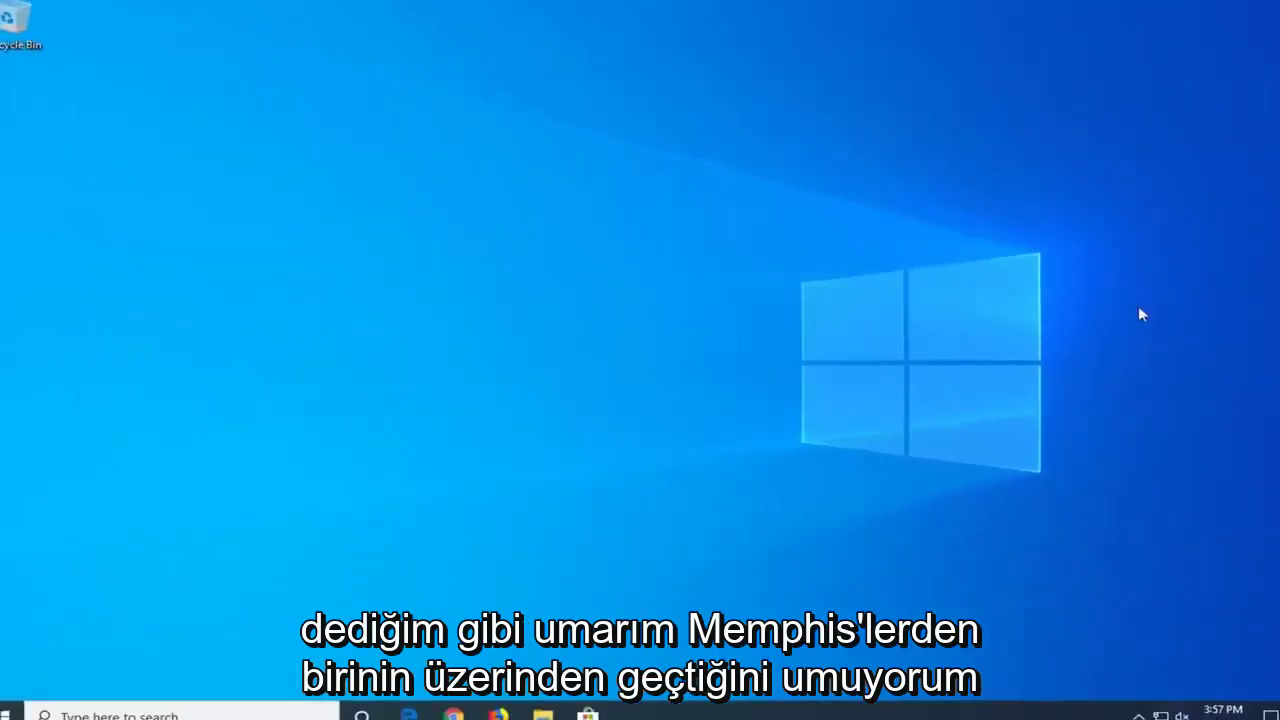